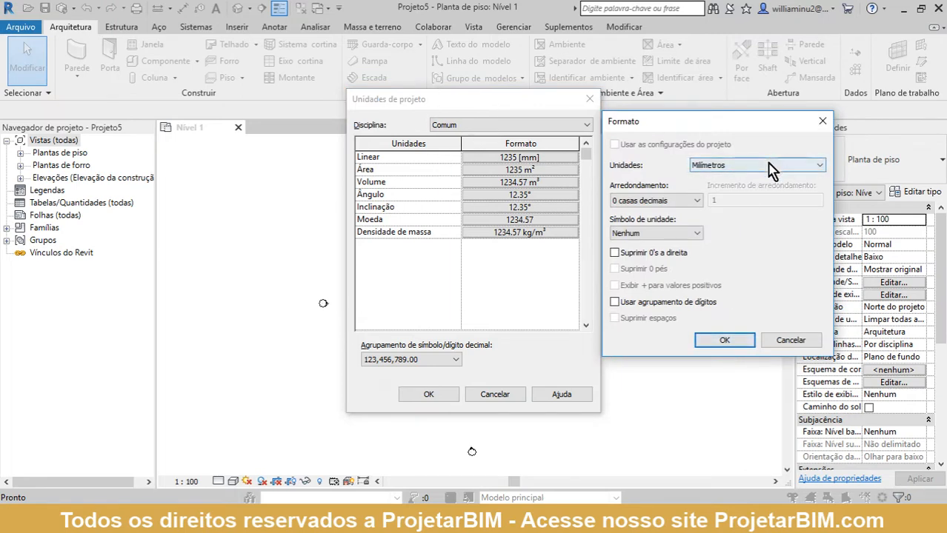
Set the project's linear unit format to metres (Metros) with 2 decimal places and accept the project units.
click(768, 169)
click(762, 209)
click(683, 203)
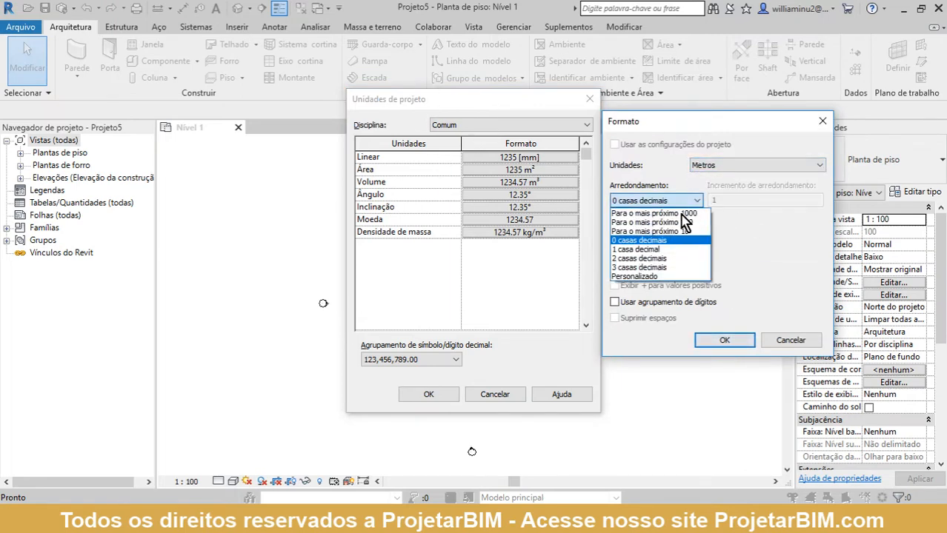
click(679, 259)
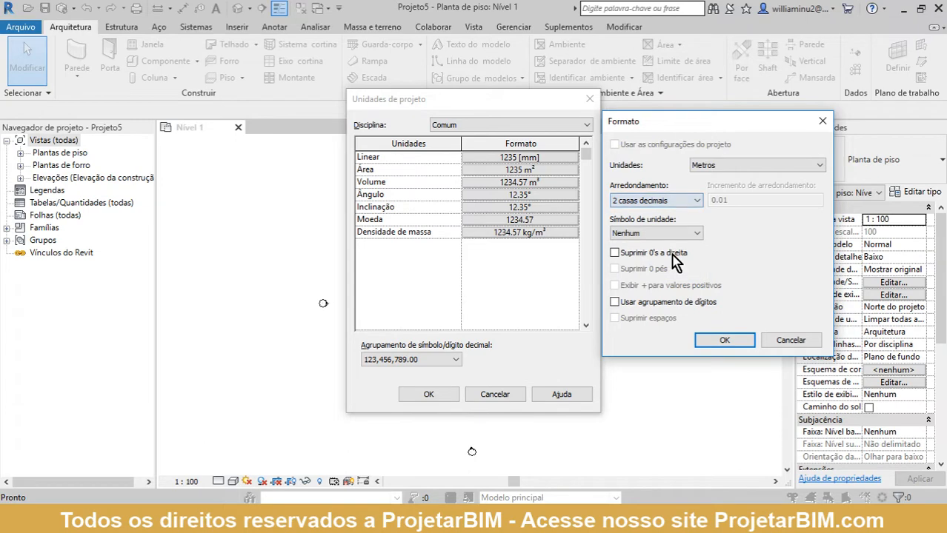
click(724, 341)
click(412, 395)
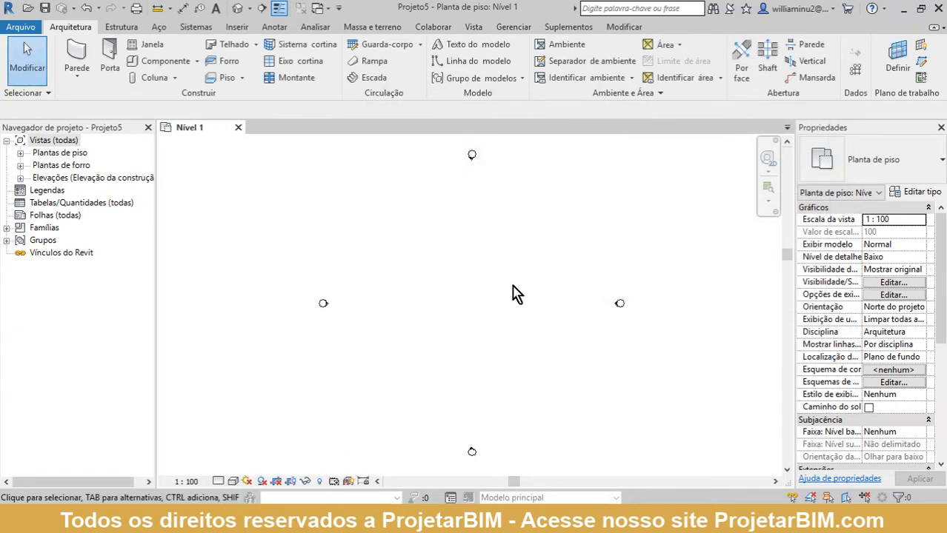
Start a new wall with the basic wall type Genérico - 90 mm Tijolo.
click(77, 50)
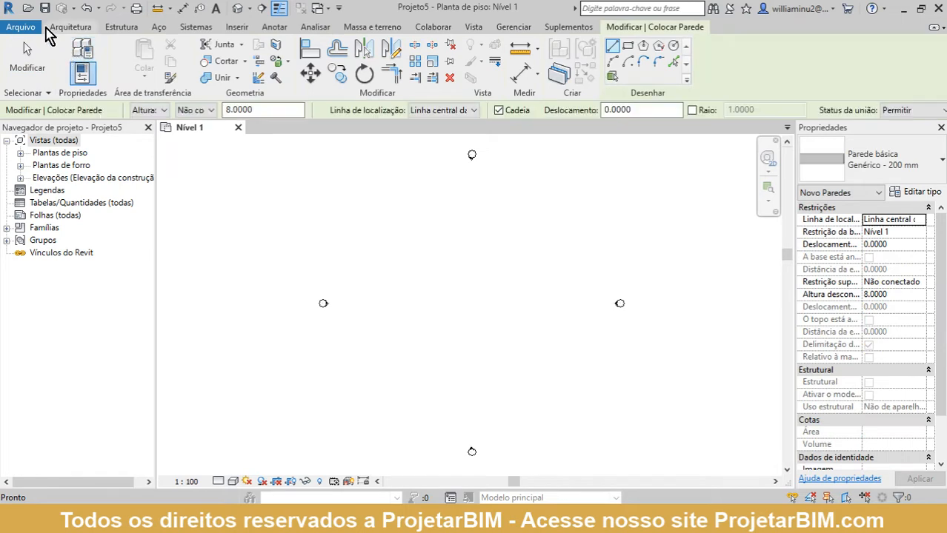
click(898, 173)
scroll(868, 244, up, 2)
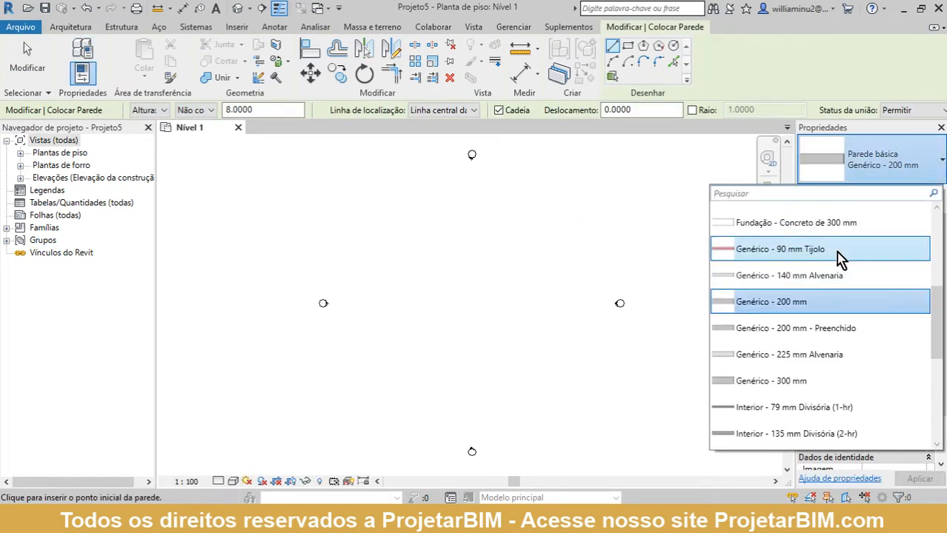
click(793, 255)
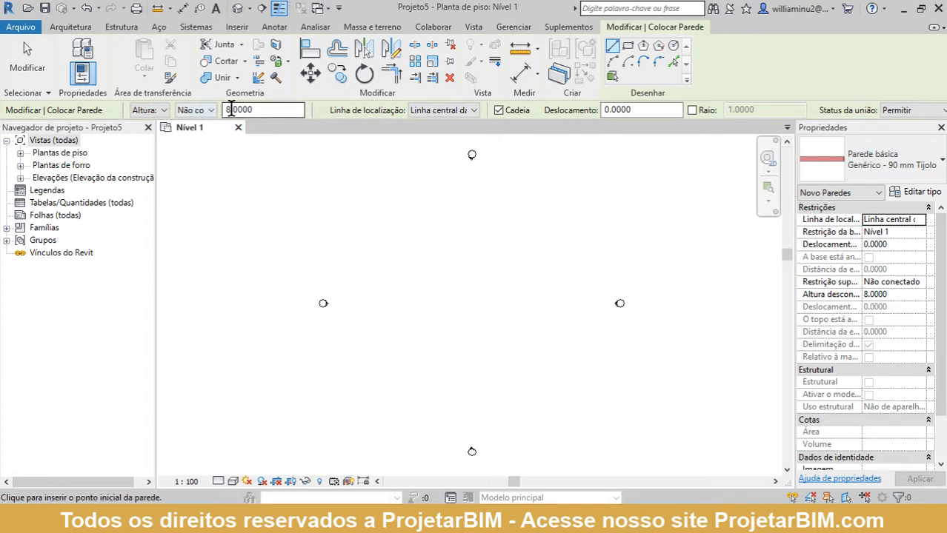
Set the new wall's top constraint to reach up to Nível 2.
click(922, 285)
click(898, 316)
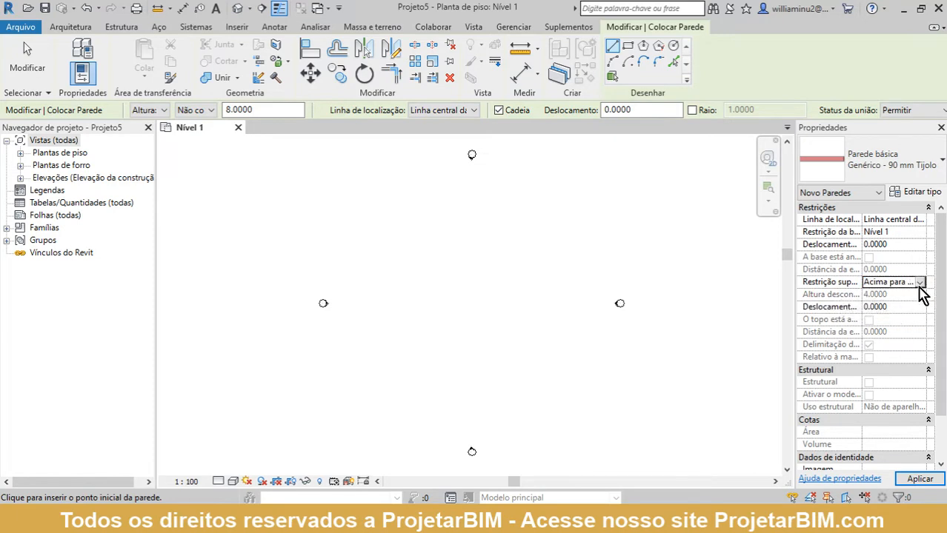
click(919, 283)
click(912, 317)
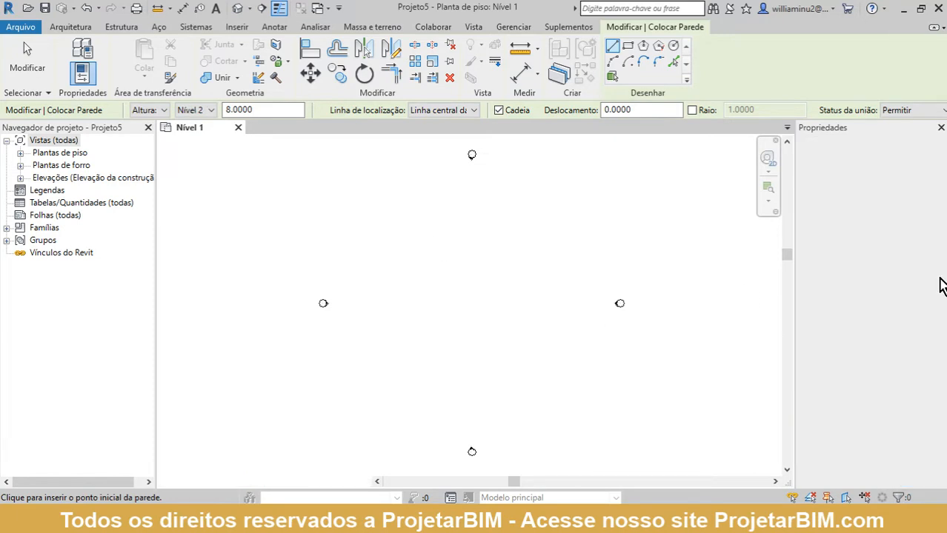
Draw a rectangle of walls about 15 m wide and 11 m high between the elevation markers, and end the wall command.
scroll(446, 318, up, 3)
scroll(457, 310, down, 5)
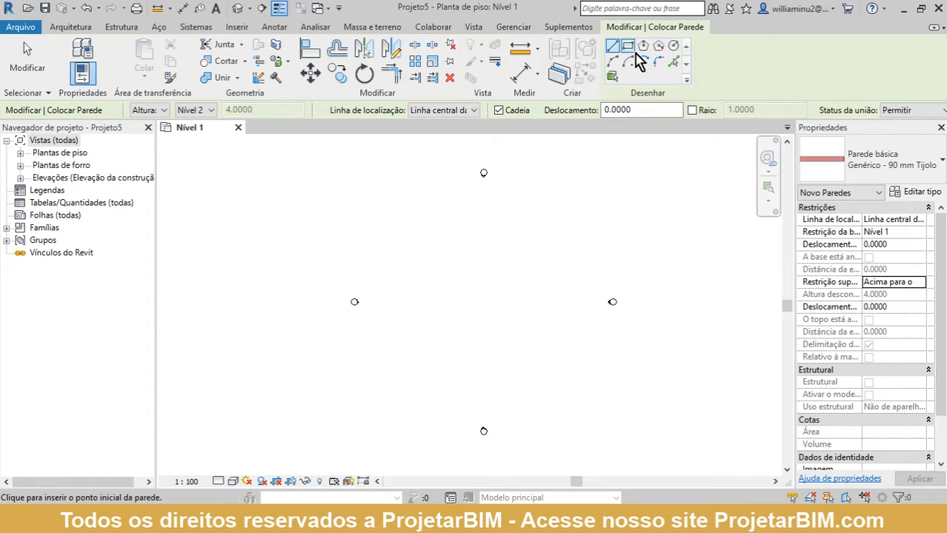
click(628, 48)
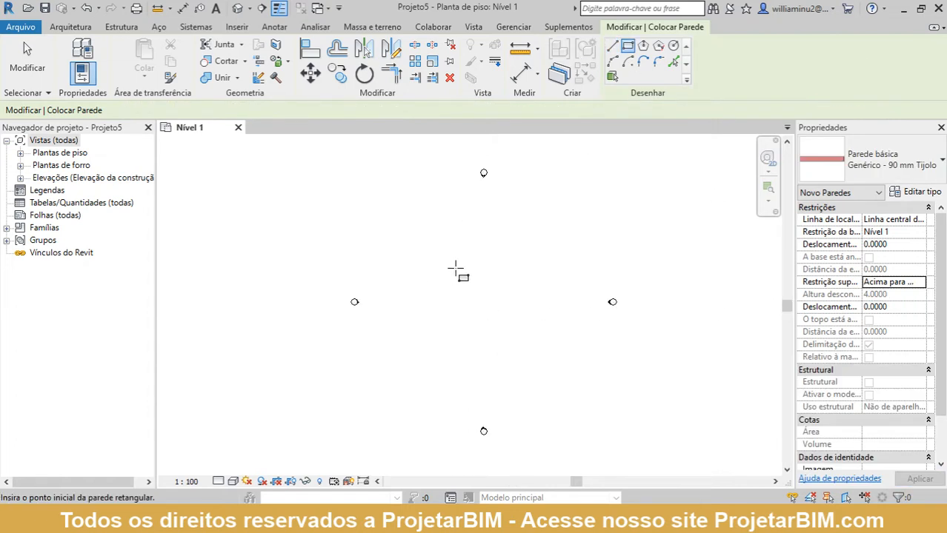
click(455, 268)
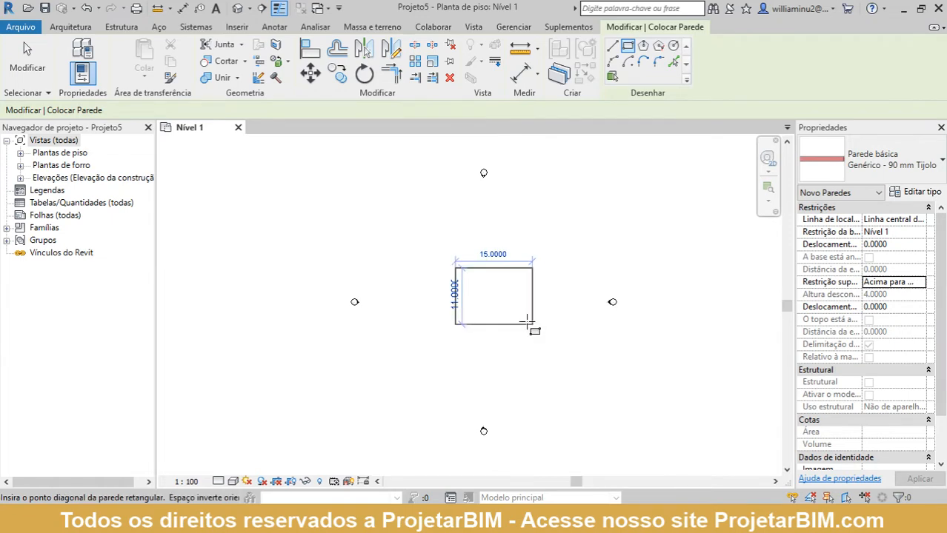
click(531, 324)
scroll(503, 296, up, 2)
key(Escape)
key(Escape)
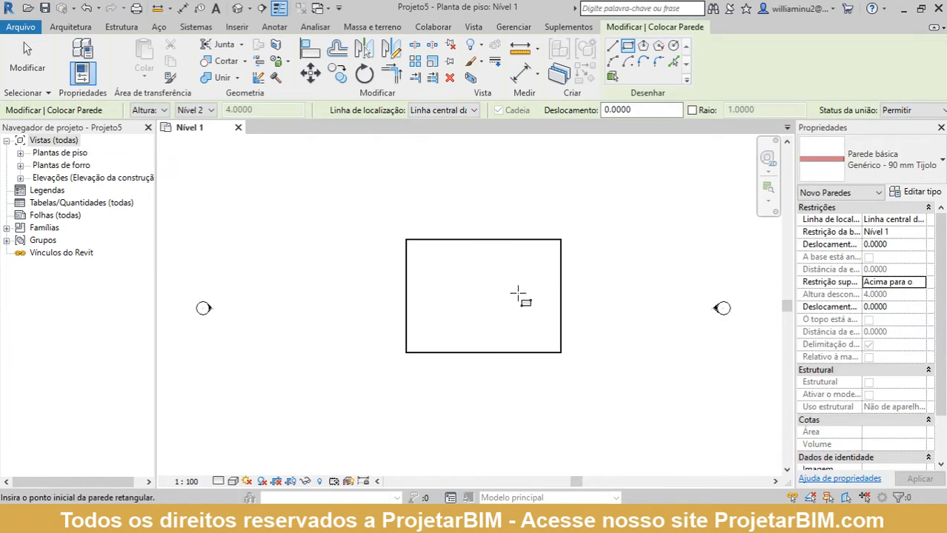
Set the clear distance between the rectangle's left and right walls to 3 m by moving the right wall.
click(575, 300)
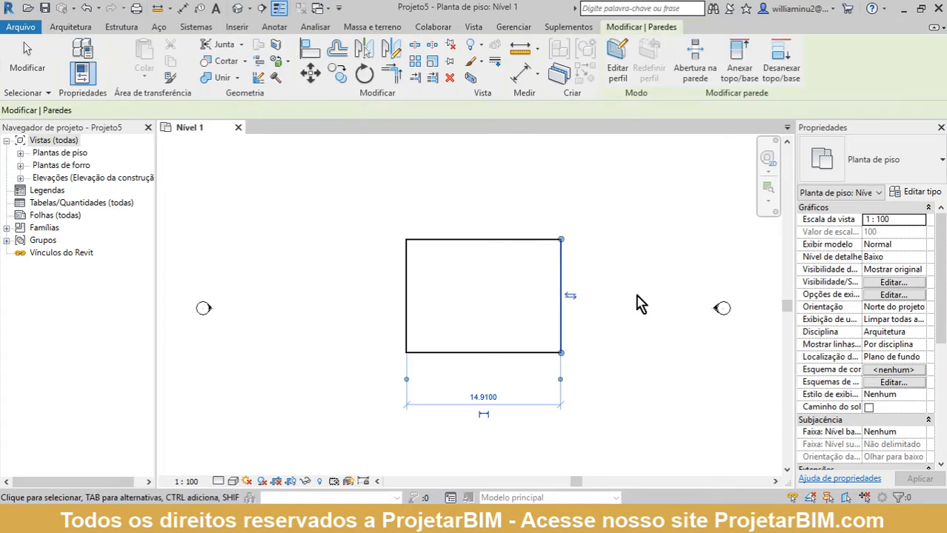
click(493, 400)
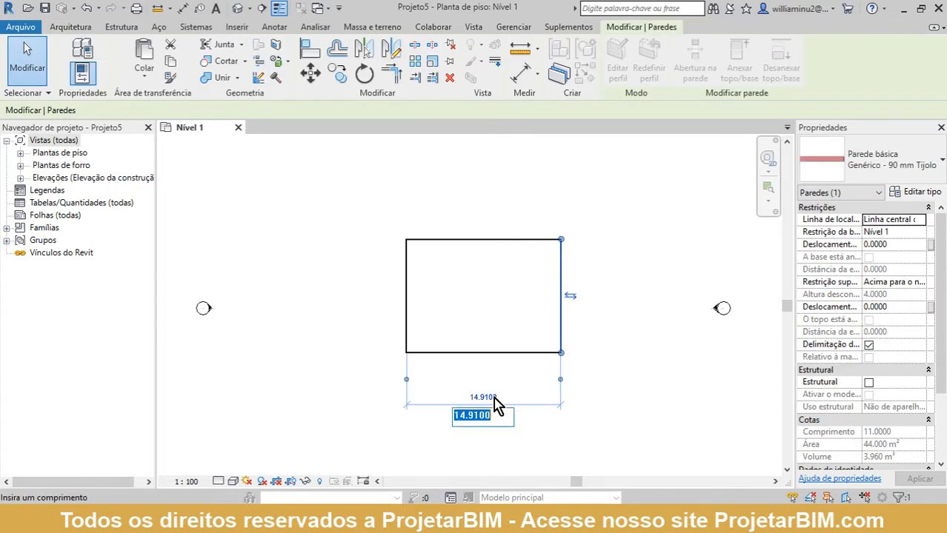
text(3)
key(Return)
Set the clear distance between the upper and lower walls to 4 m by moving the lower wall.
click(408, 312)
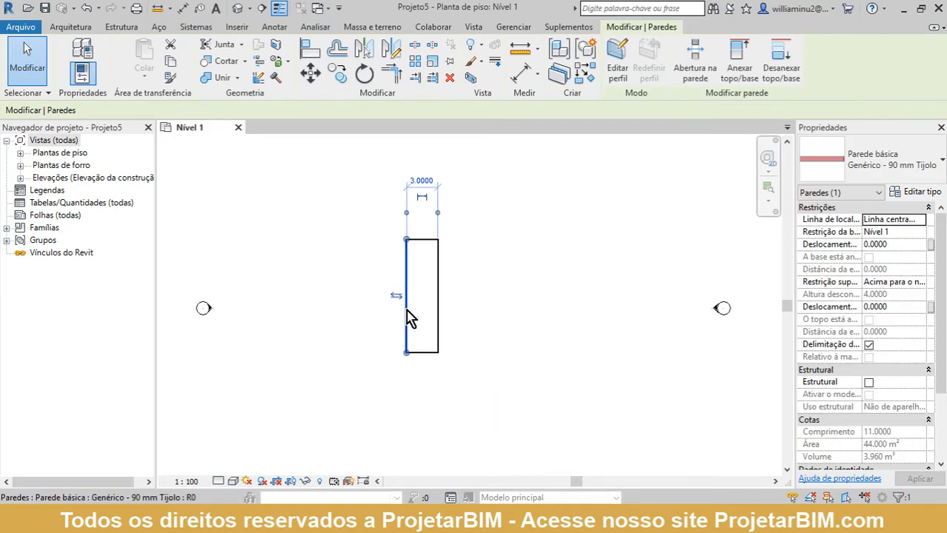
click(428, 352)
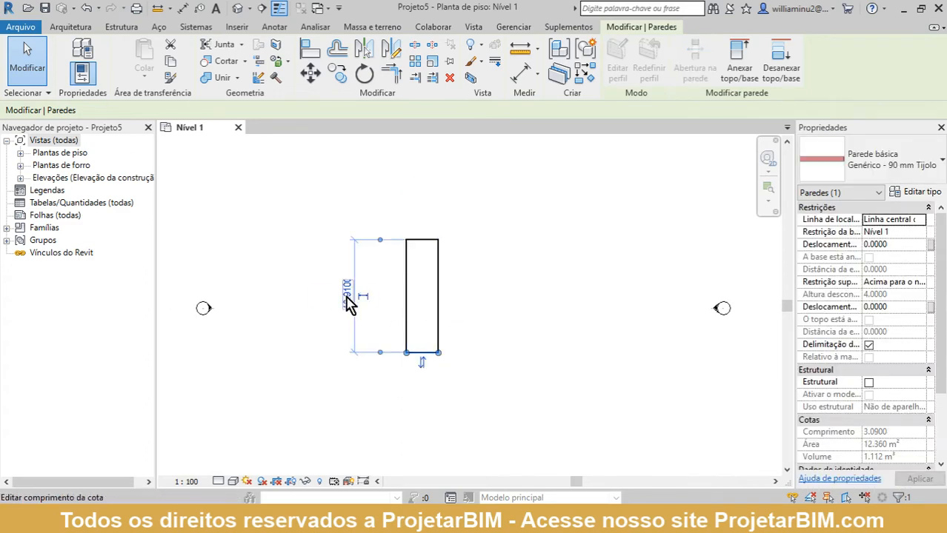
click(346, 296)
text(4)
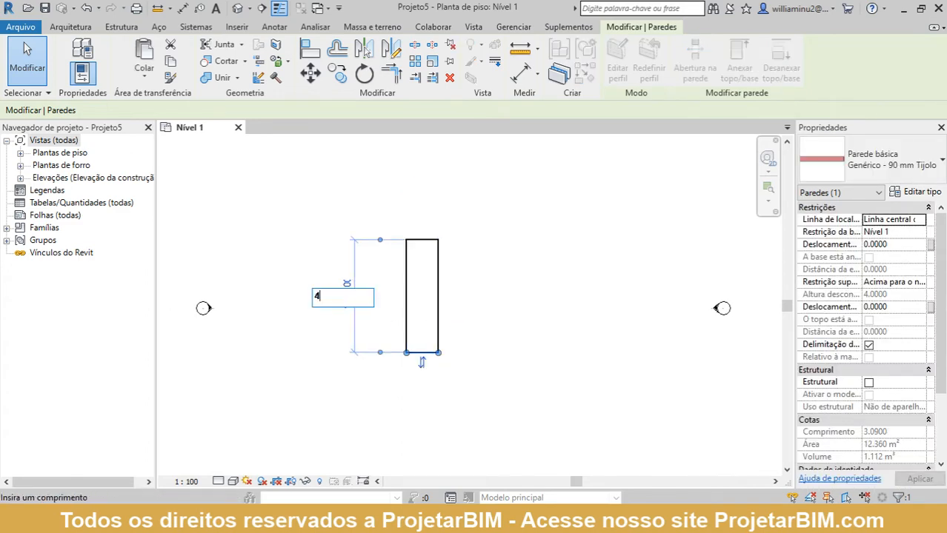
key(Return)
click(444, 232)
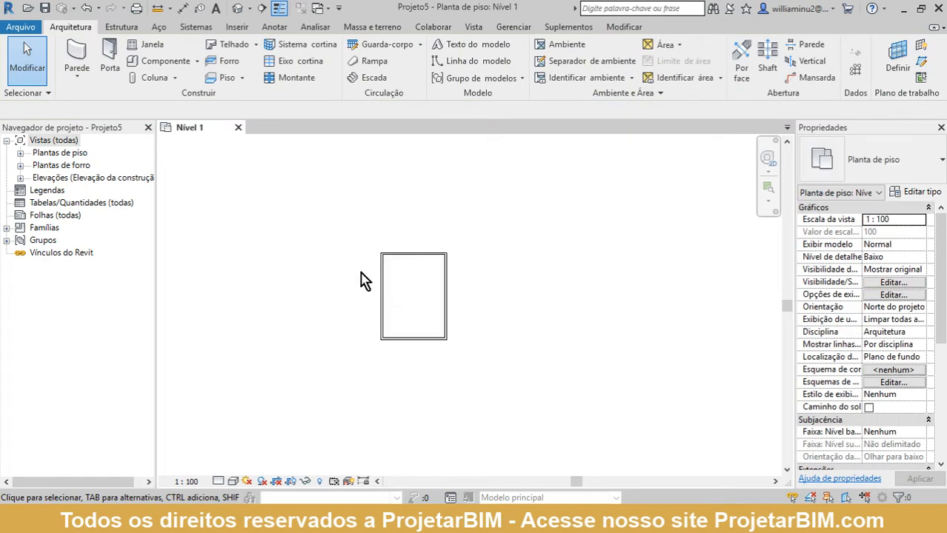
Show the walled room in the default 3D view and close the Nível 1 floor plan view.
scroll(366, 280, up, 5)
middle_drag(538, 281, 581, 280)
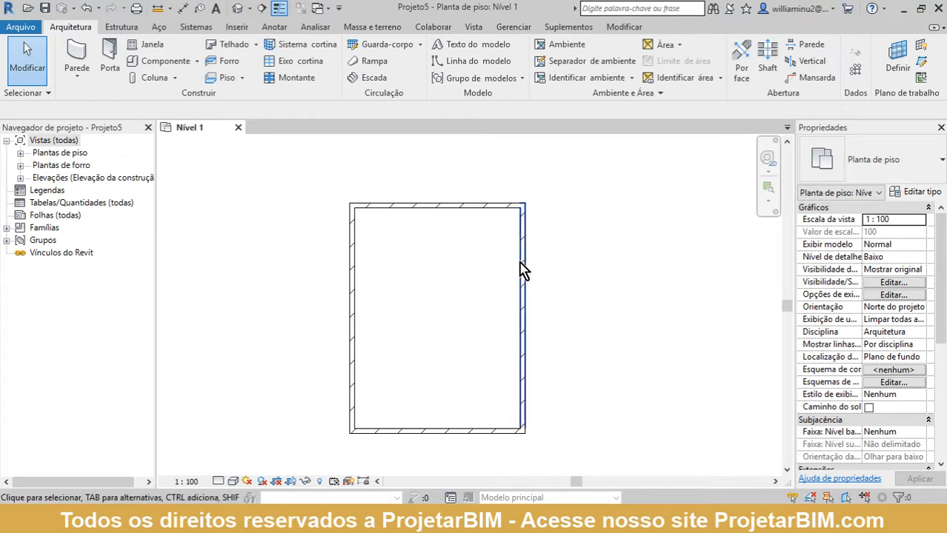
click(237, 9)
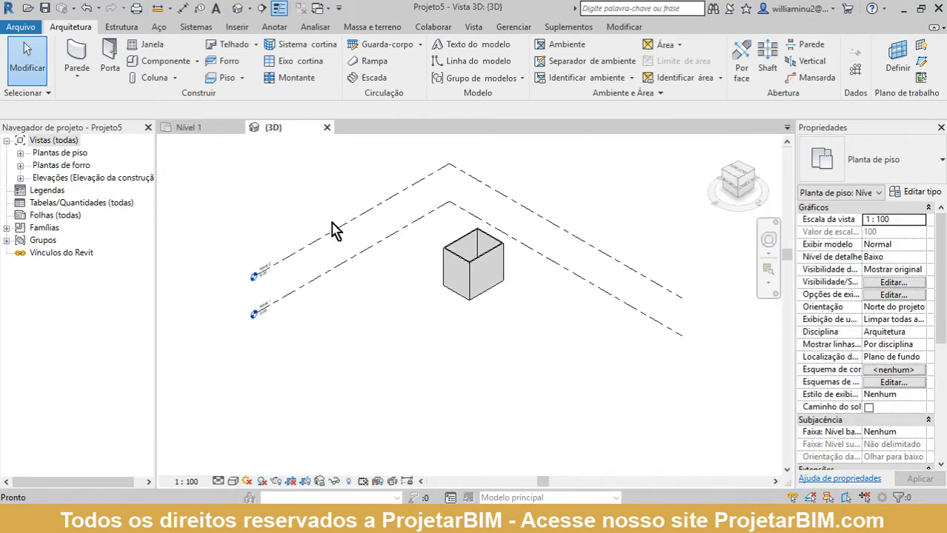
scroll(487, 226, up, 3)
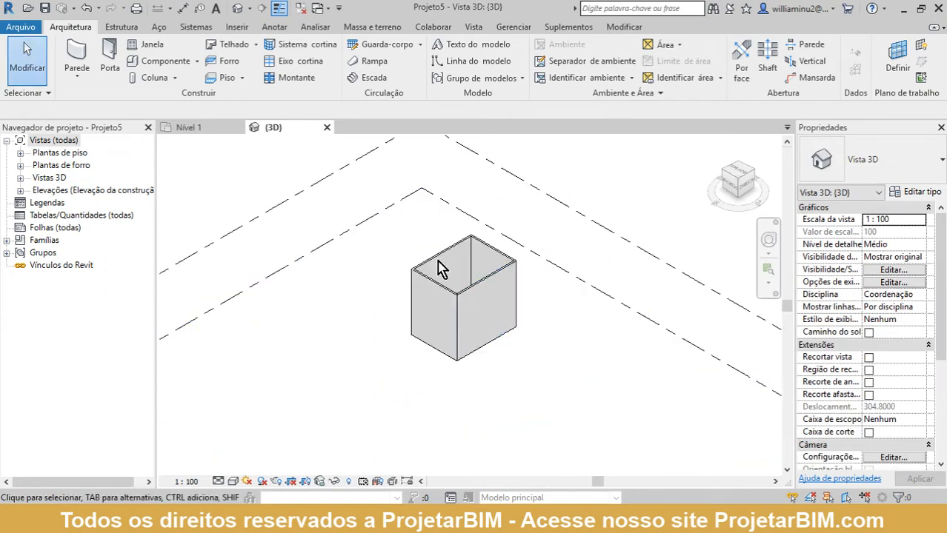
middle_drag(583, 226, 511, 245)
click(198, 129)
click(238, 128)
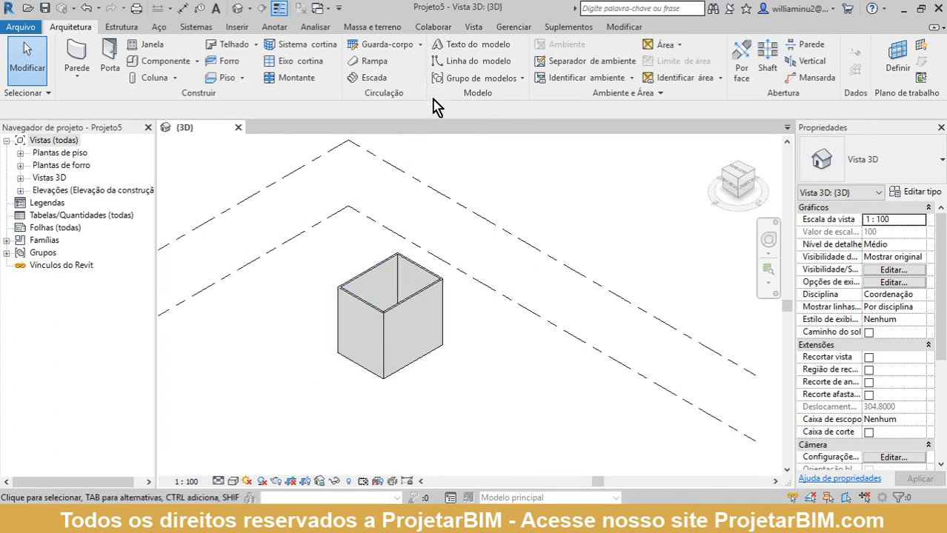
Create a material takeoff for the Paredes category named "Levantamento de Tijolo".
click(474, 28)
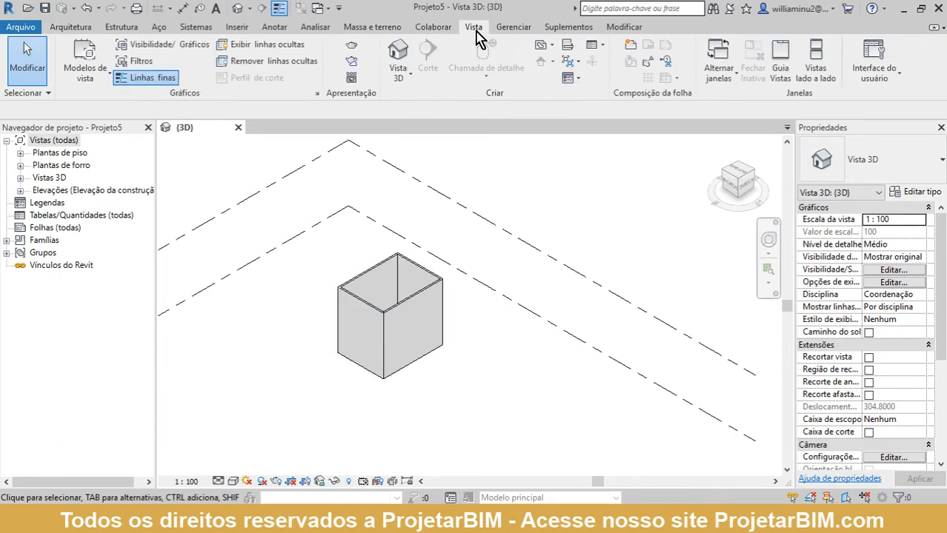
click(597, 46)
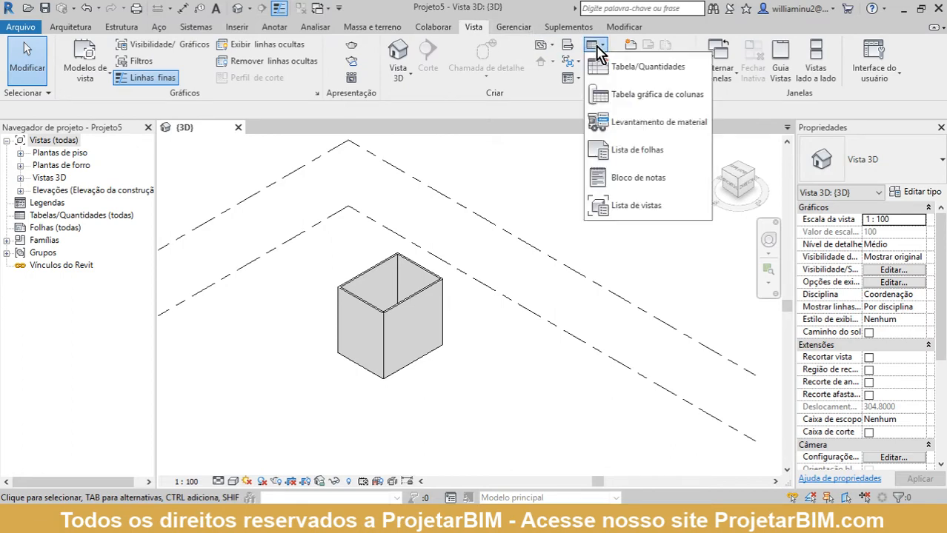
click(656, 123)
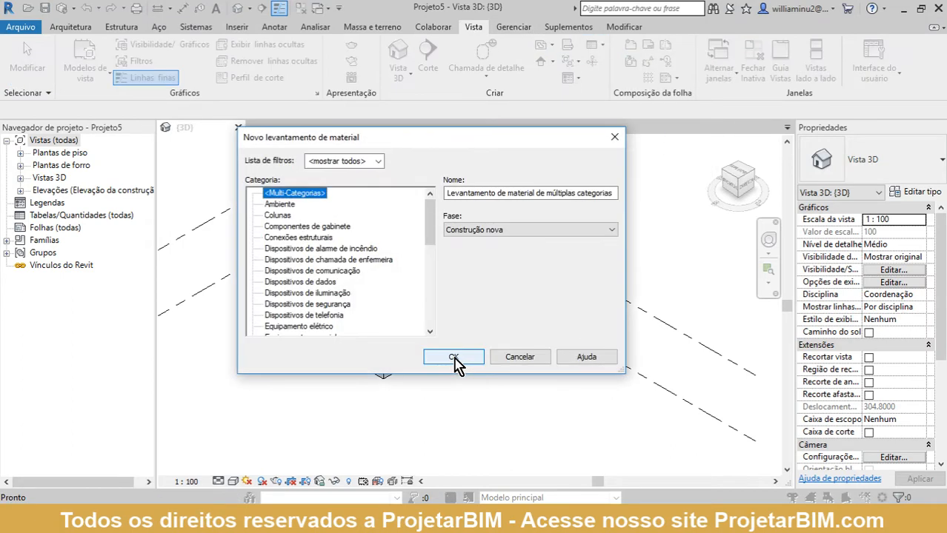
drag(434, 239, 400, 298)
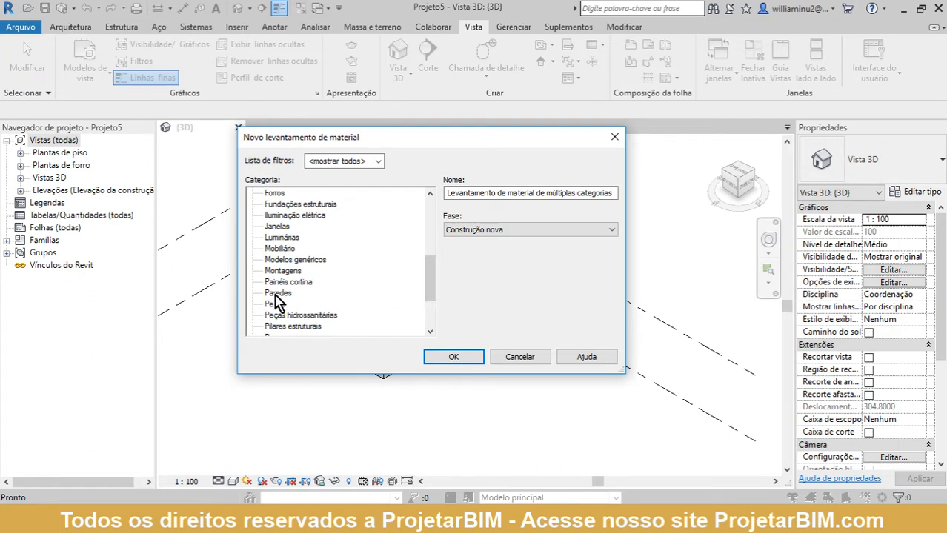
click(277, 294)
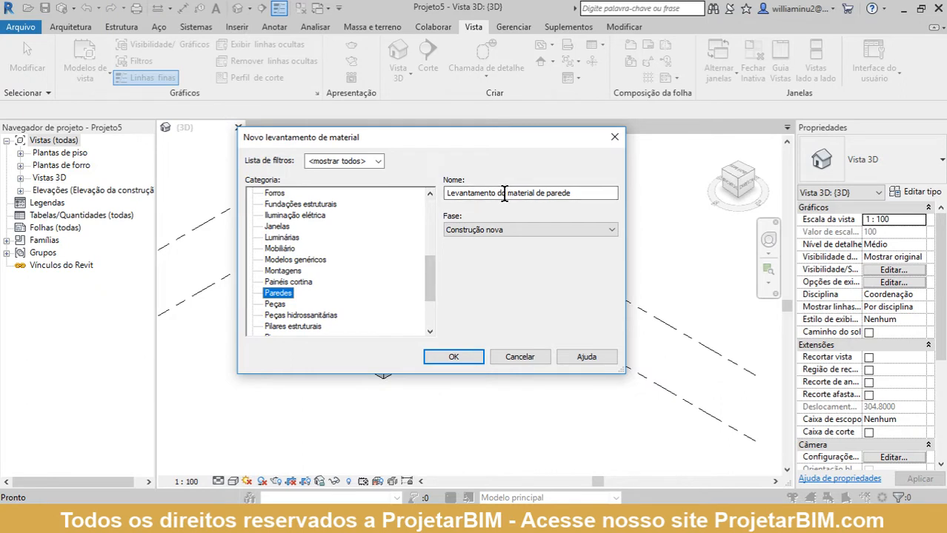
drag(503, 192, 593, 200)
text(e)
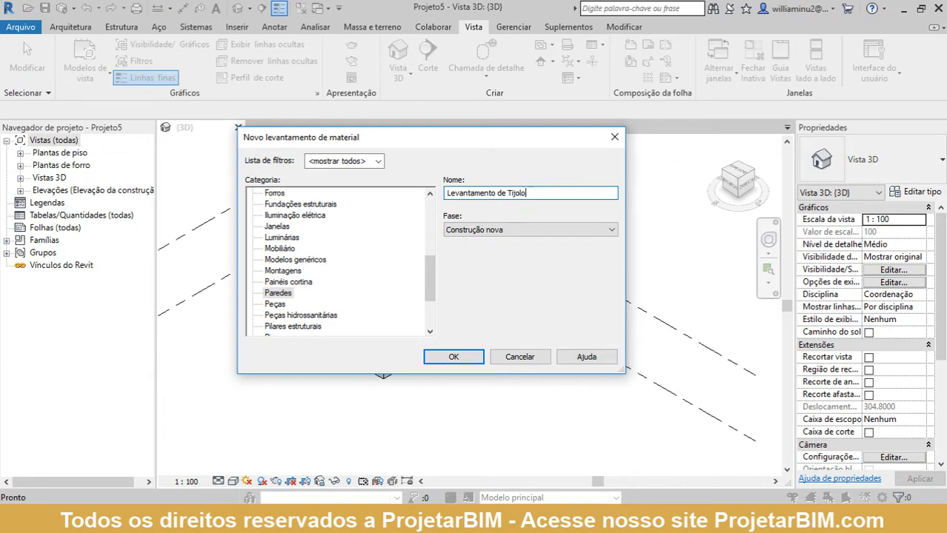
click(474, 357)
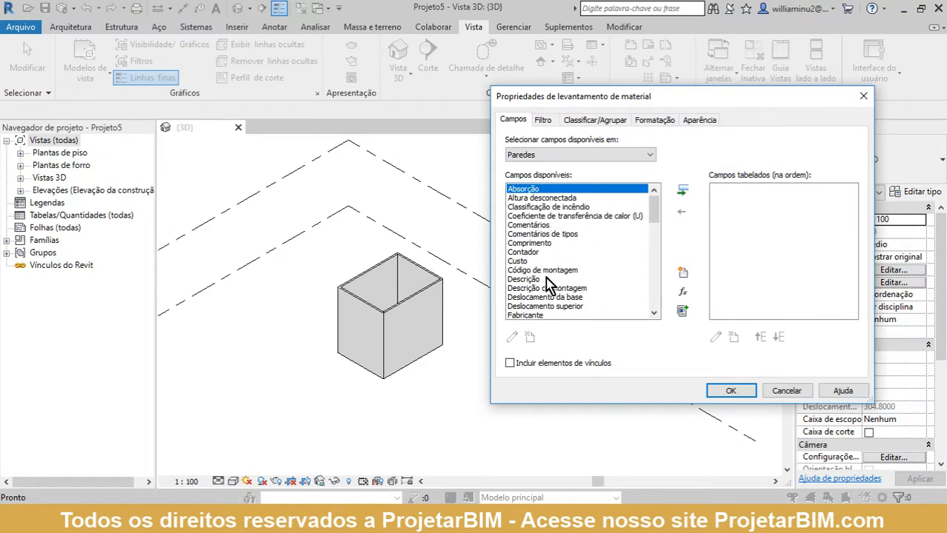
Add the Tipo field to the takeoff's scheduled fields.
drag(654, 211, 648, 296)
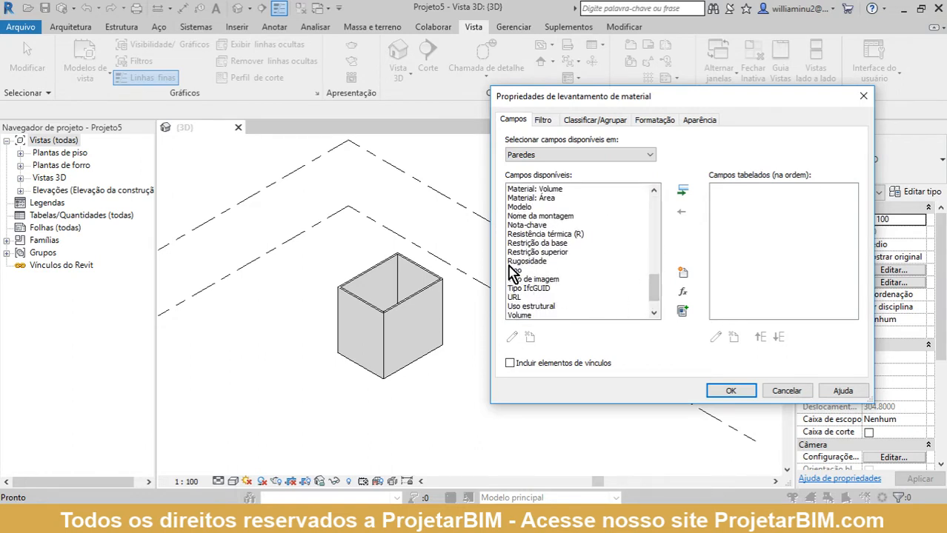
click(517, 271)
click(682, 191)
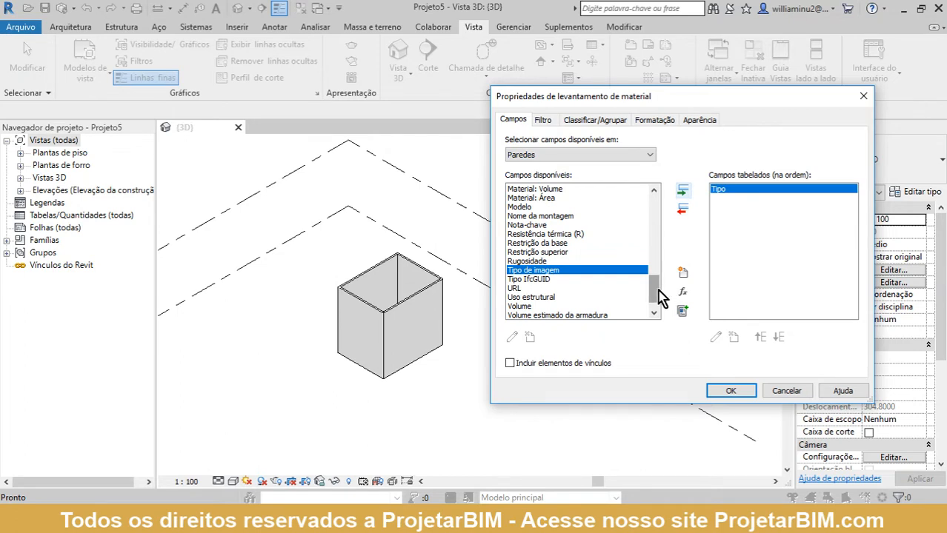
Add the Comentários field to the takeoff's scheduled fields after Tipo.
scroll(566, 271, up, 4)
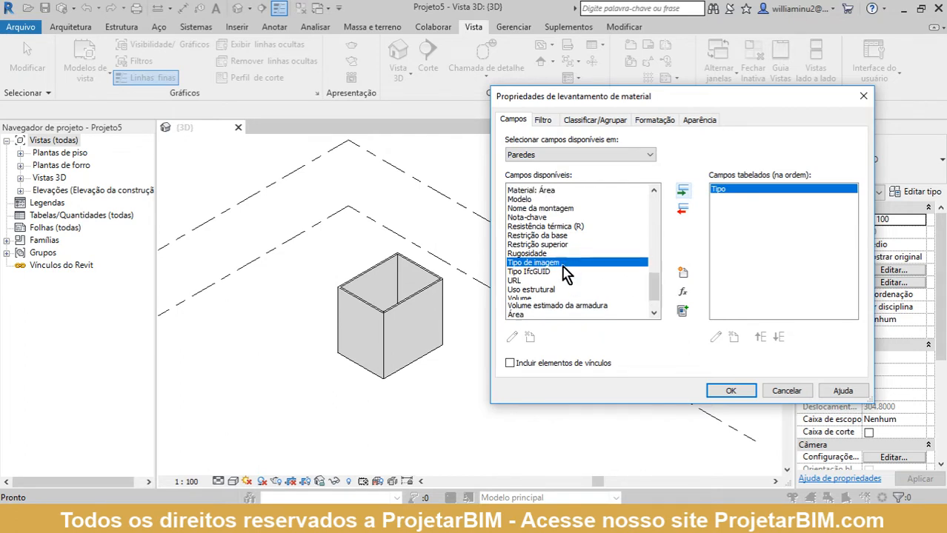
scroll(565, 274, up, 10)
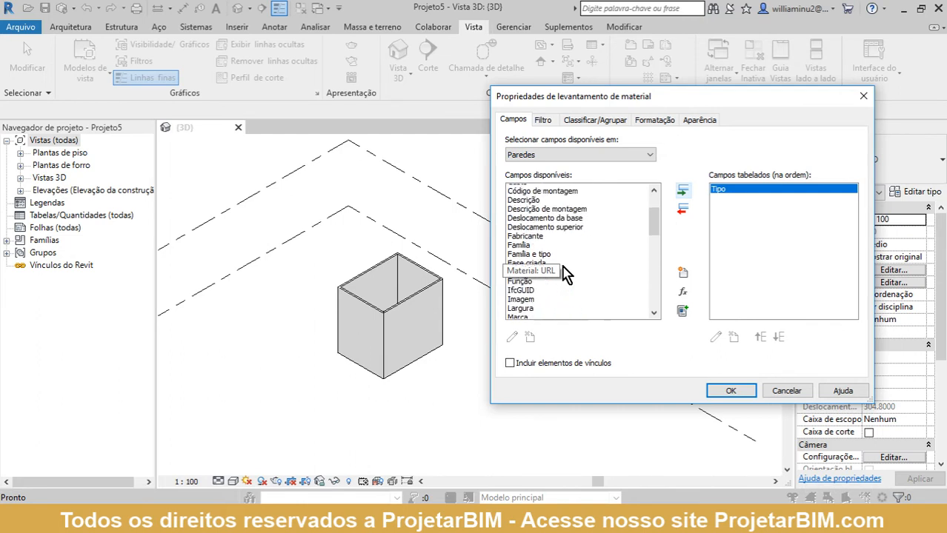
scroll(541, 207, up, 1)
scroll(541, 219, up, 2)
click(535, 225)
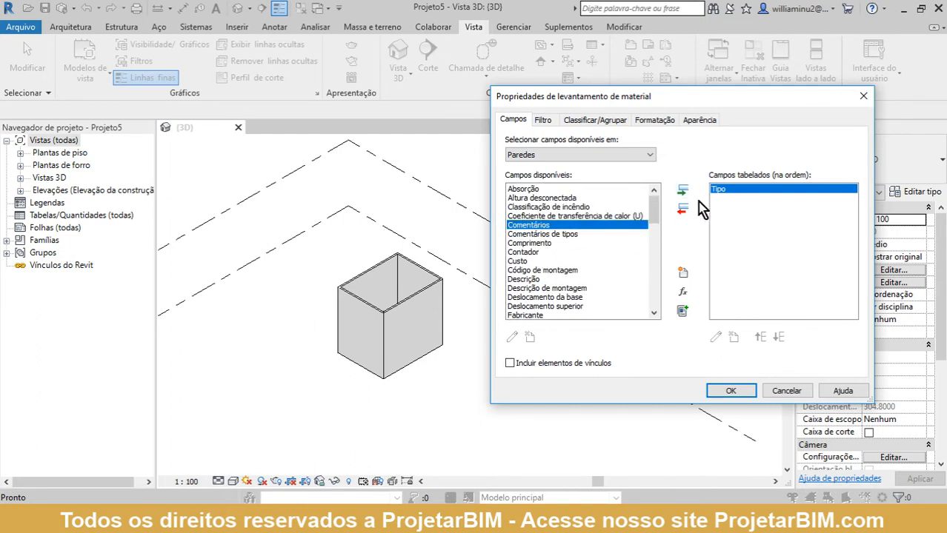
click(683, 191)
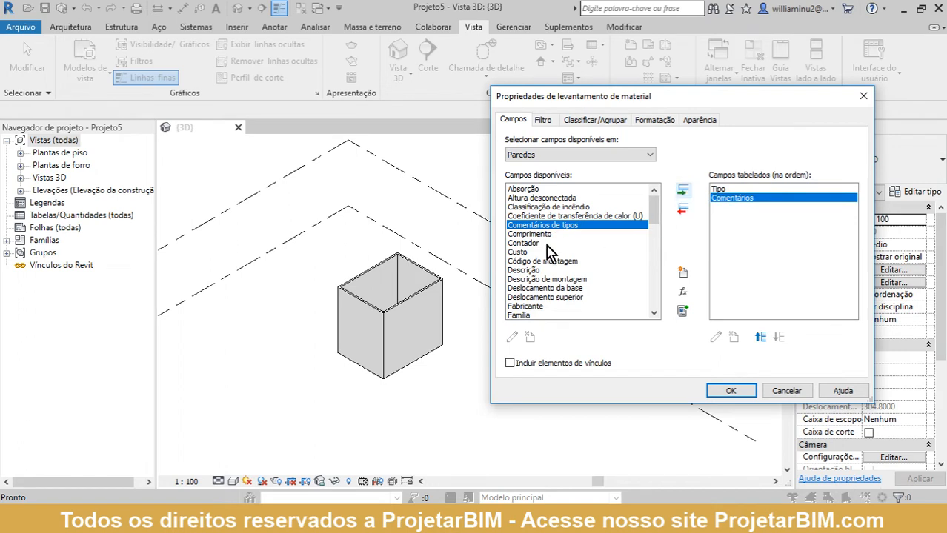
Add the Material: Nome field to the takeoff's scheduled fields after Comentários.
scroll(548, 264, down, 5)
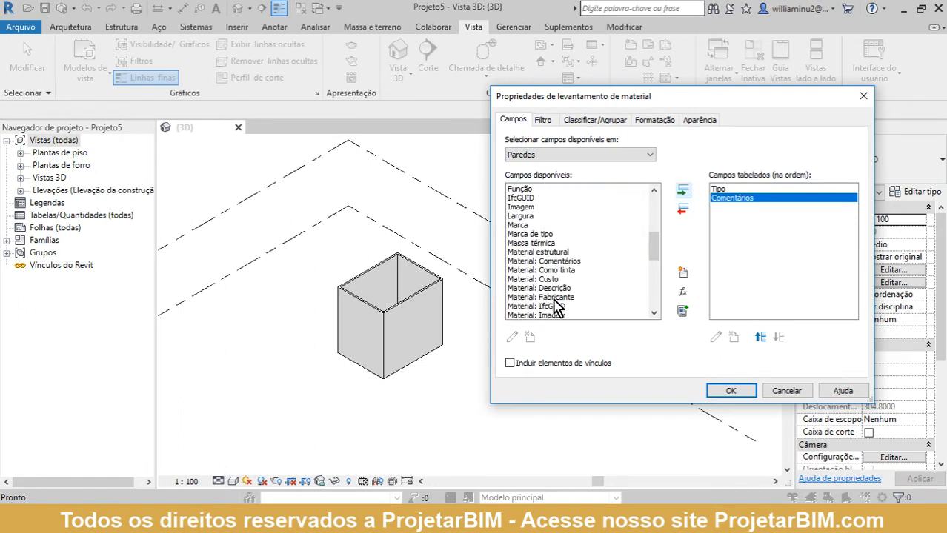
scroll(556, 302, down, 2)
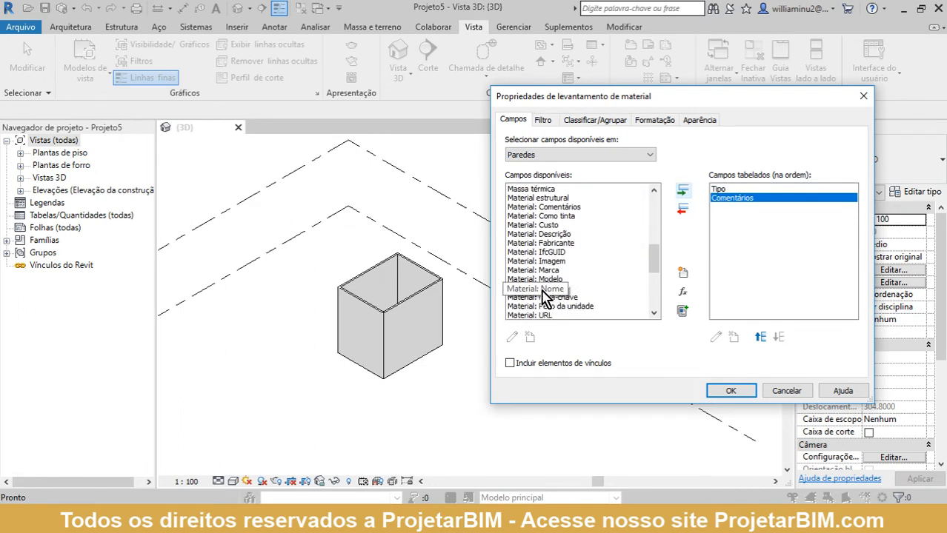
click(546, 289)
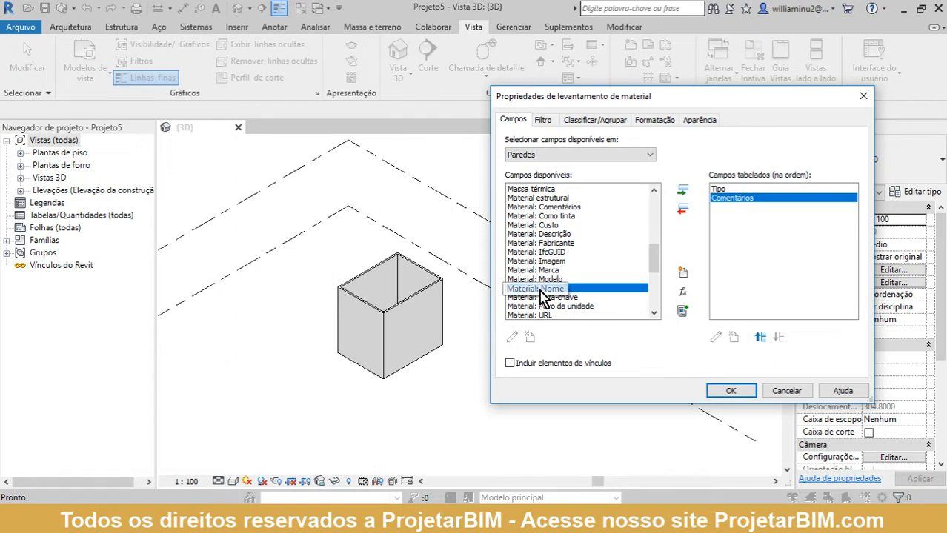
click(682, 190)
Add the Material: Área field after Material: Nome and generate the takeoff table.
scroll(568, 303, down, 1)
scroll(569, 303, down, 2)
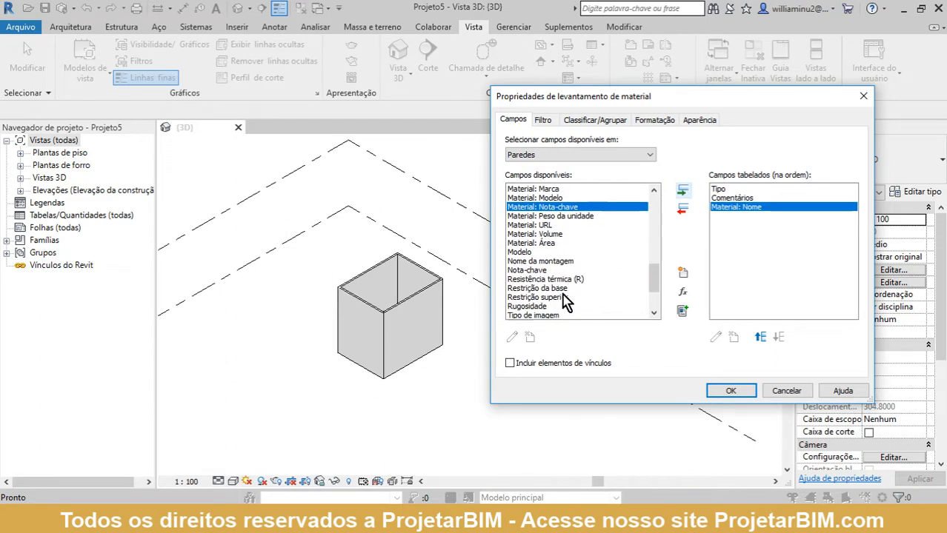
click(518, 243)
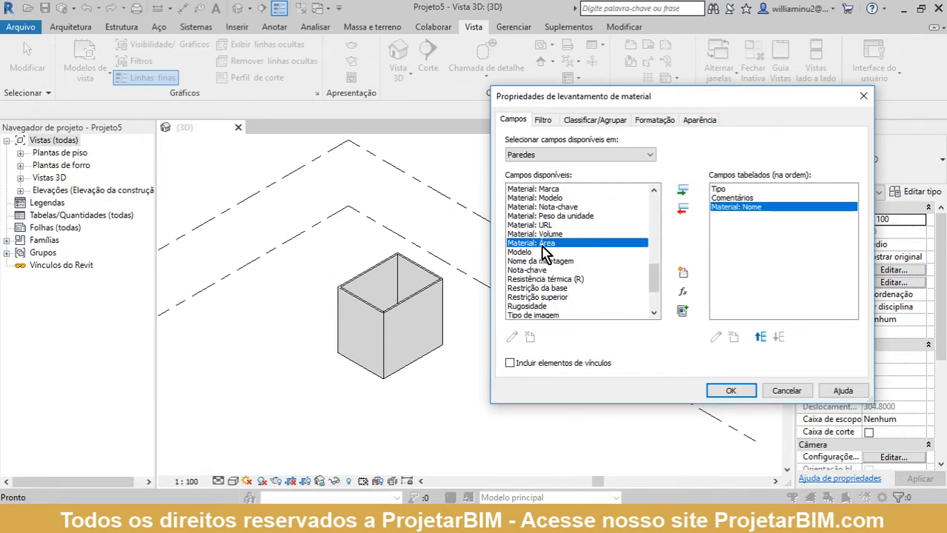
click(682, 190)
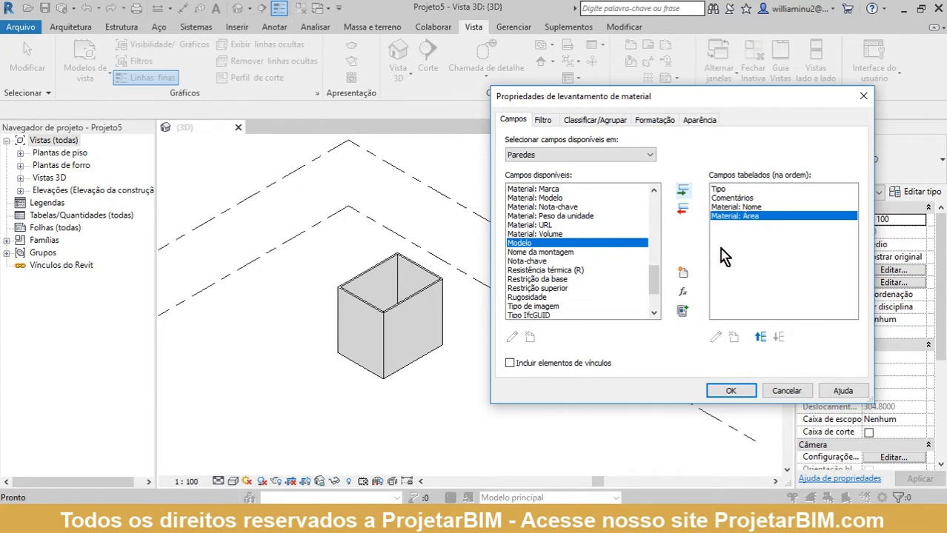
click(730, 391)
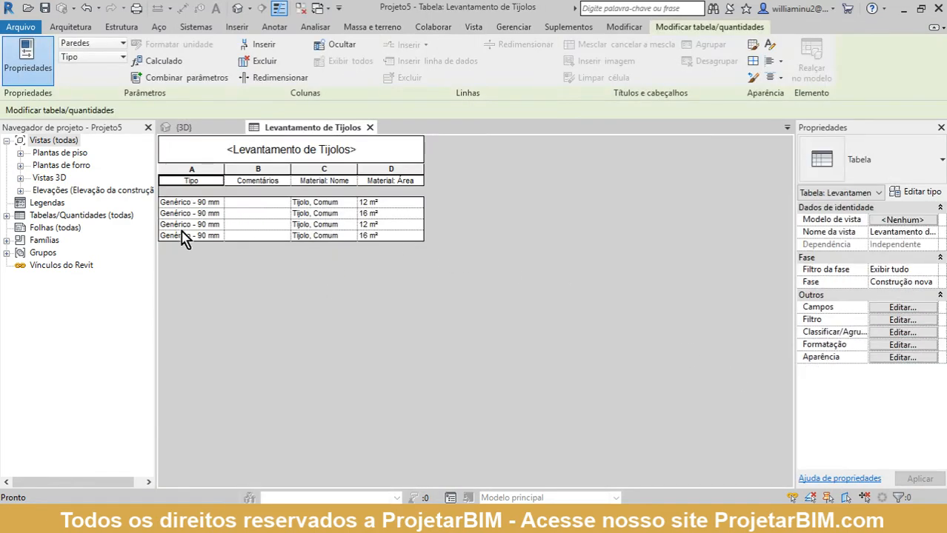
Tile the 3D view beside the takeoff table, centre the room in it, and highlight the second row's wall.
click(197, 133)
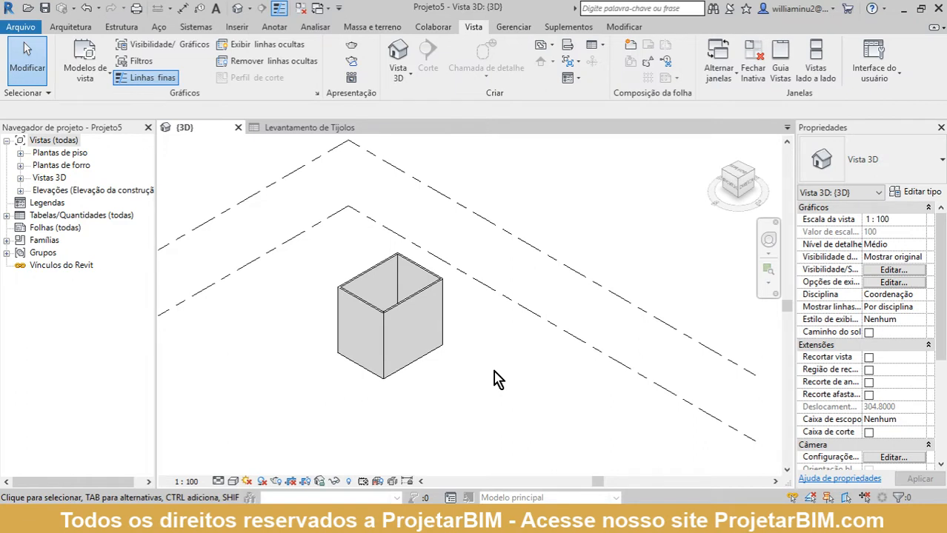
key(w)
key(t)
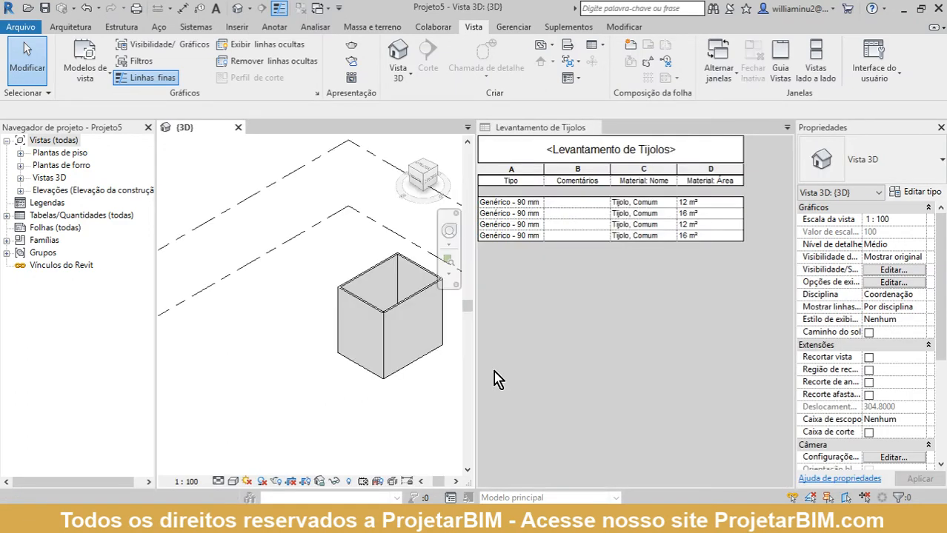
middle_drag(332, 369, 250, 361)
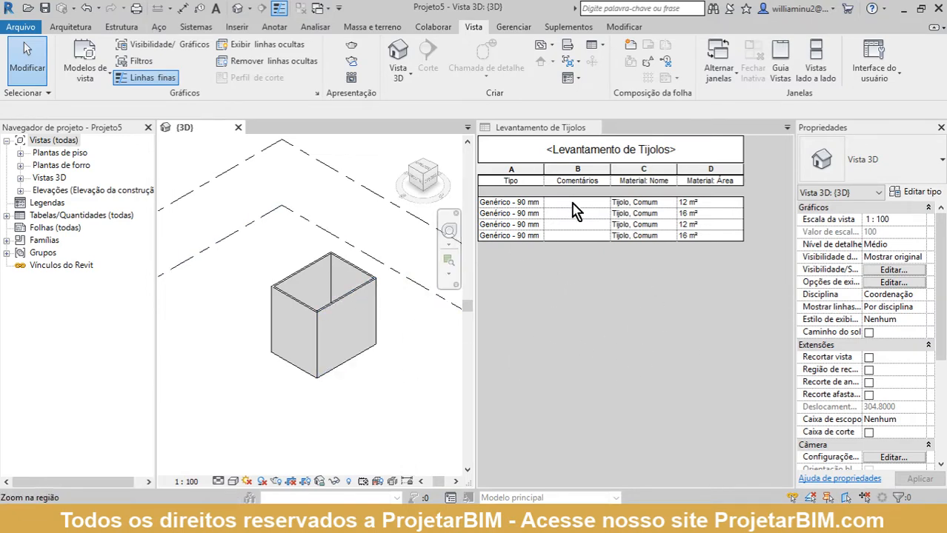
click(498, 213)
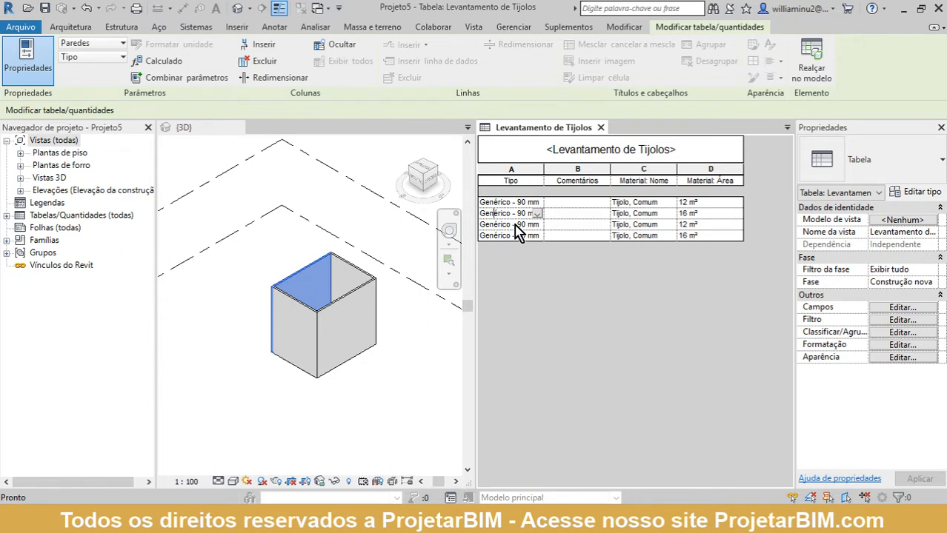
Fill the Comentários cell of all four wall rows with 14x19x9.
click(574, 202)
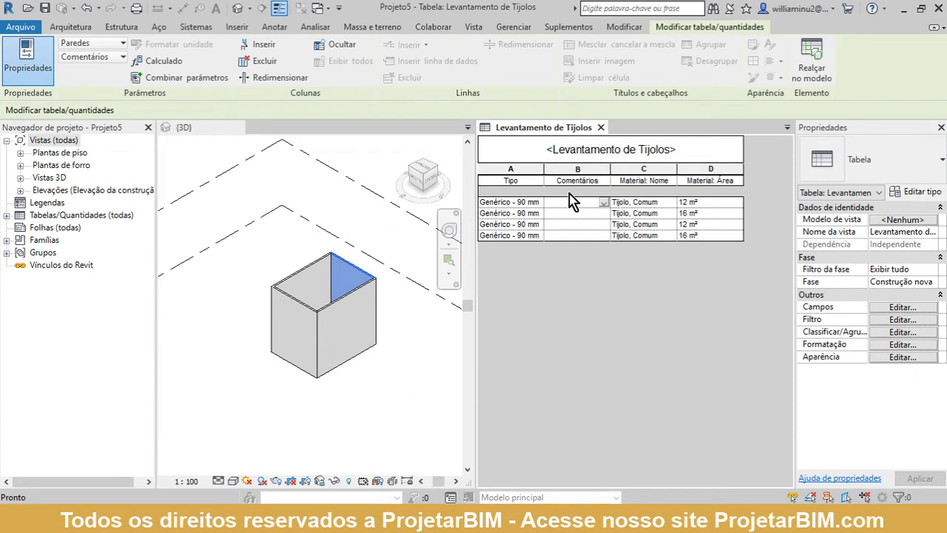
text(14x19x9)
key(Return)
click(568, 214)
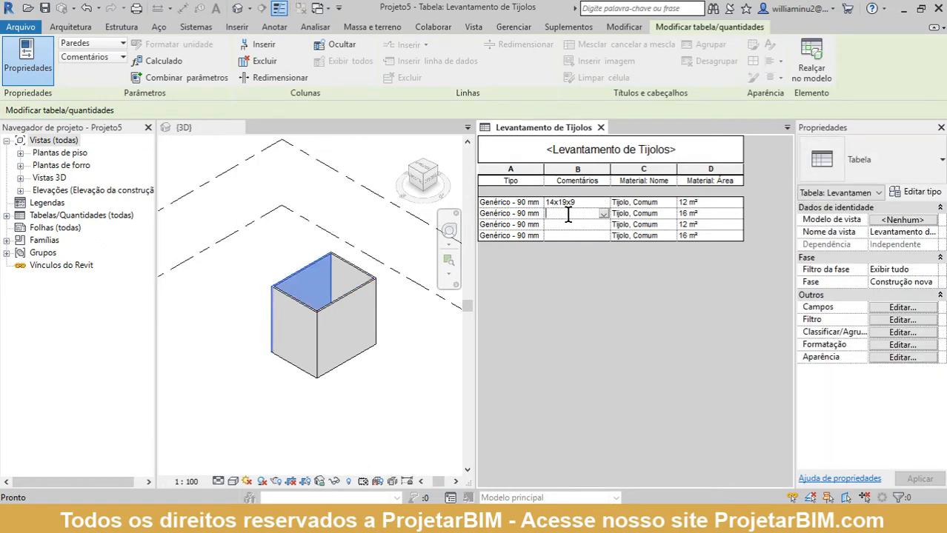
text(14)
click(582, 226)
click(604, 225)
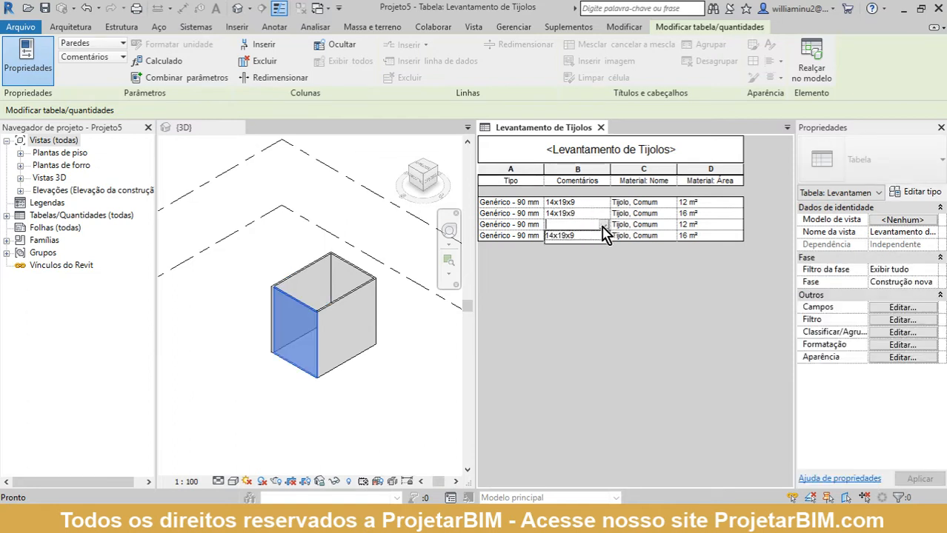
click(585, 235)
click(589, 236)
click(604, 235)
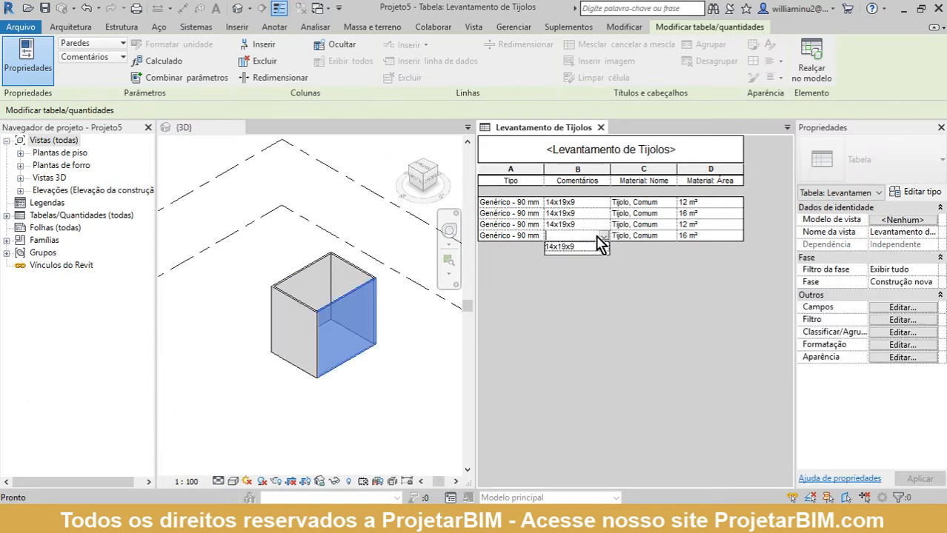
click(561, 247)
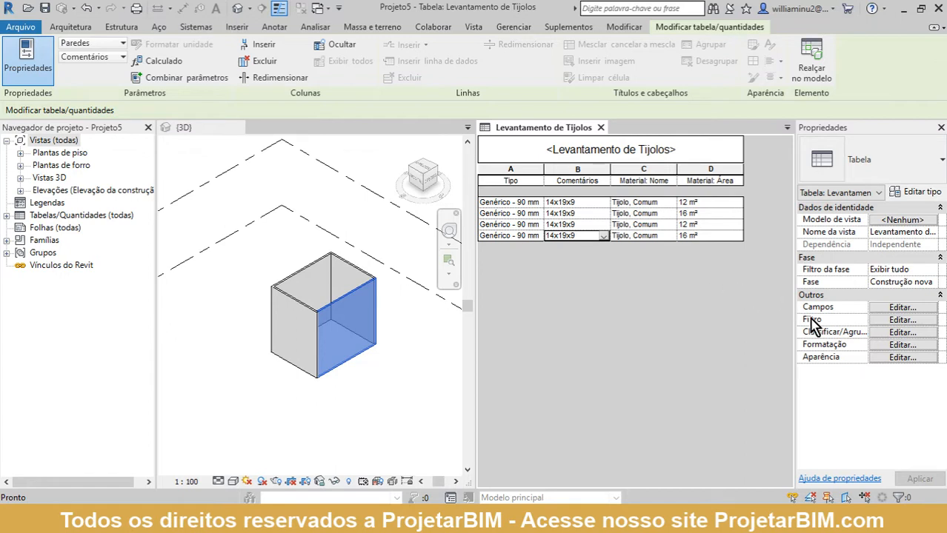
Filter the takeoff by Material: Nome igual "Tijolo, Comum".
click(898, 320)
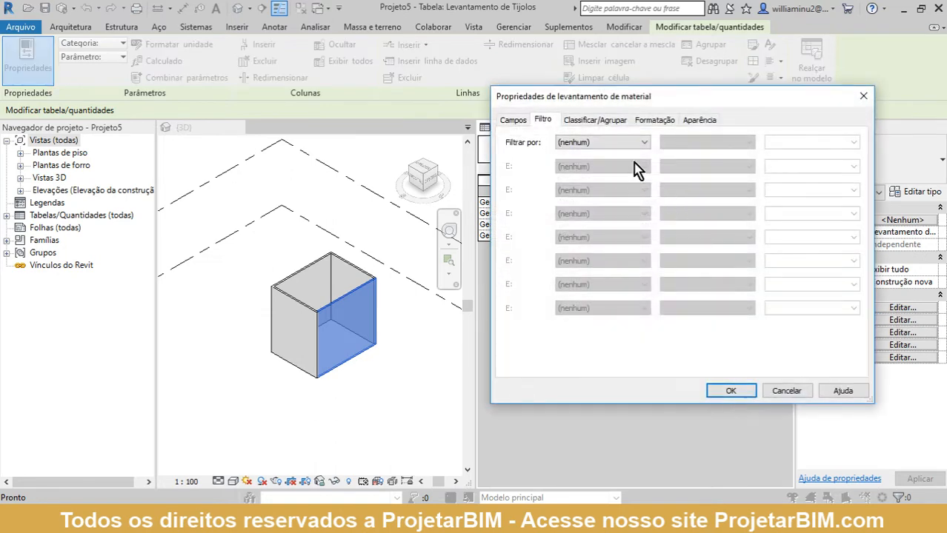
click(604, 144)
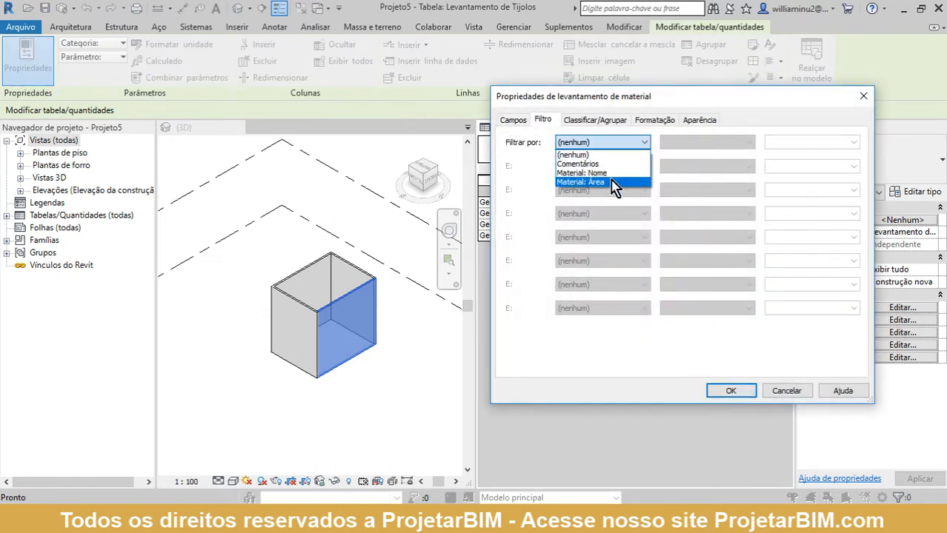
click(609, 174)
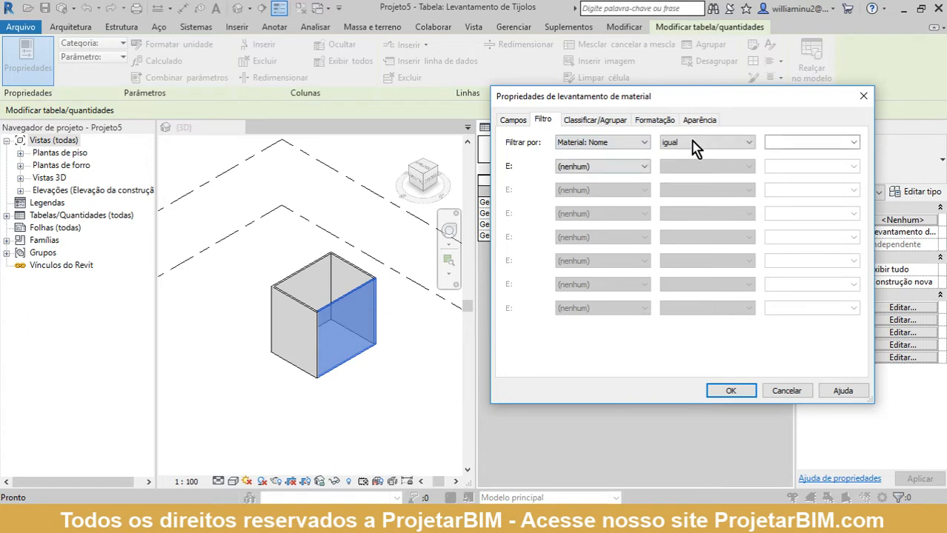
click(853, 142)
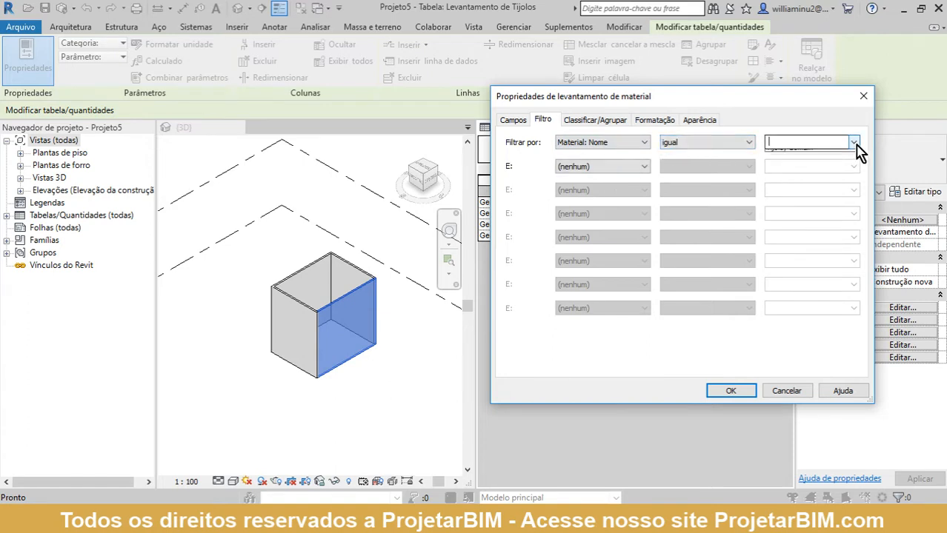
click(818, 155)
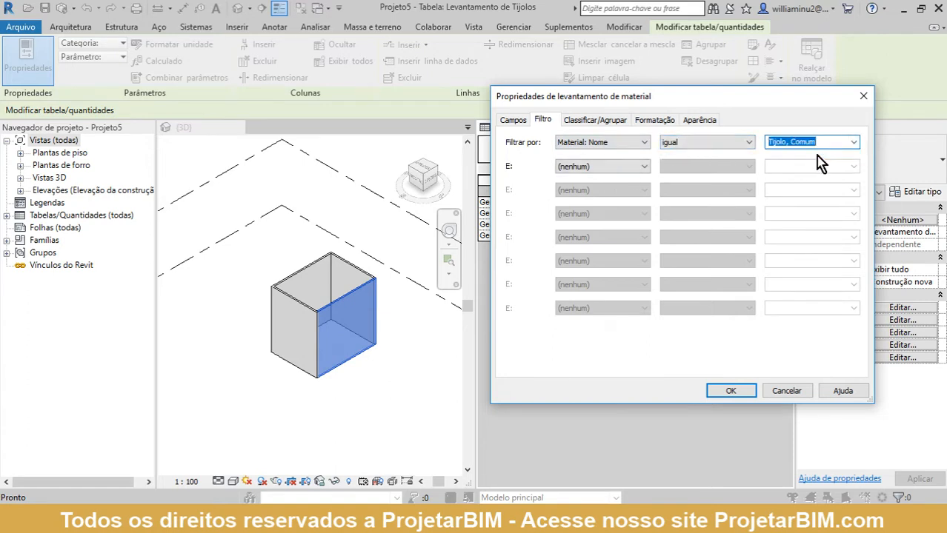
click(725, 391)
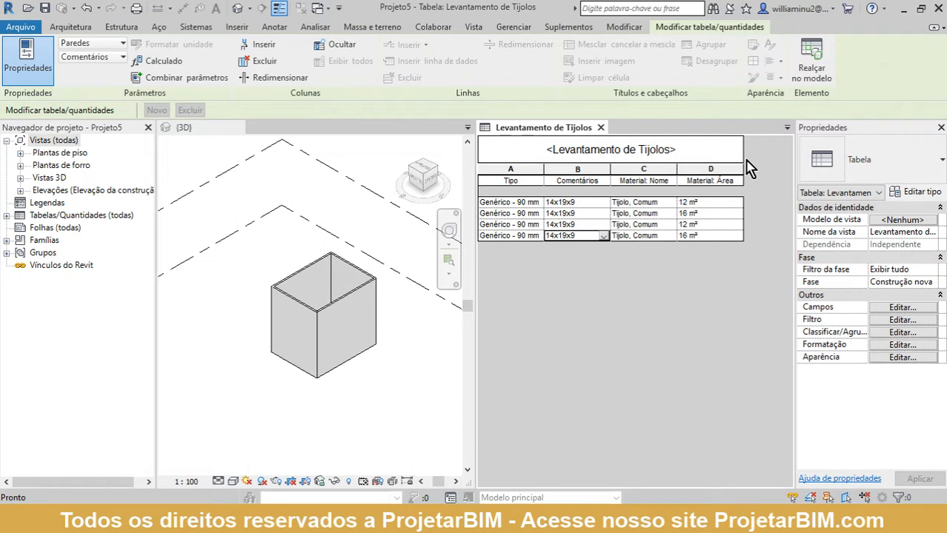
Narrow the Comentários, Material: Nome and Material: Área columns of the takeoff table.
click(664, 169)
drag(678, 168, 667, 169)
drag(610, 169, 584, 168)
drag(706, 169, 675, 169)
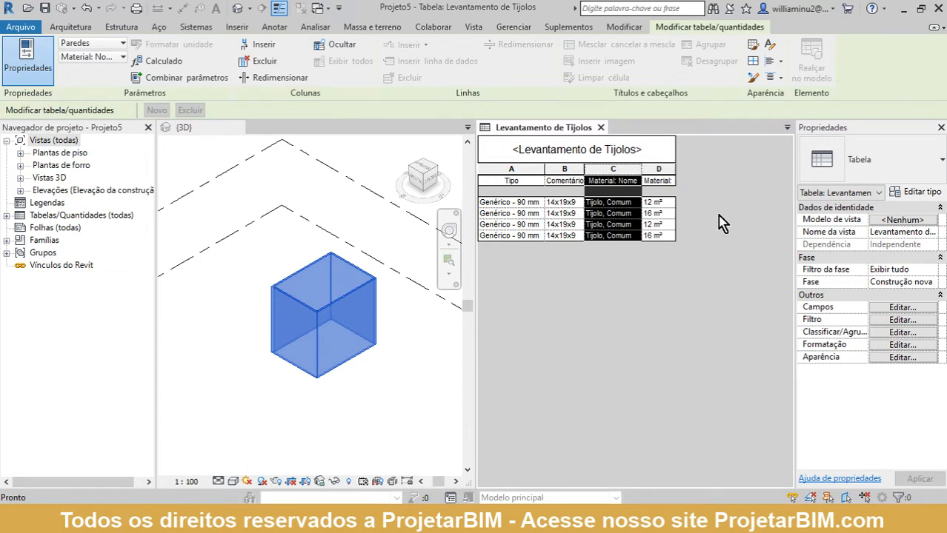
click(558, 204)
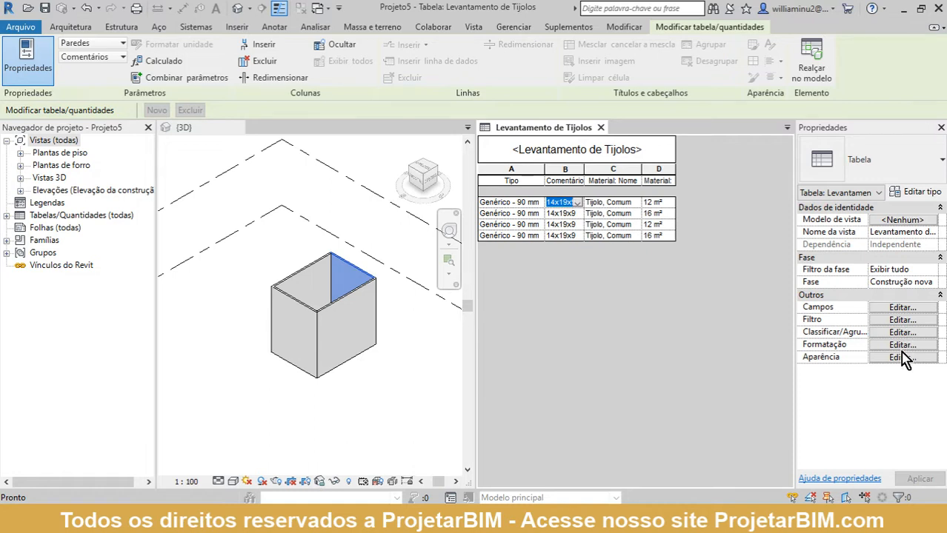
Add a new project parameter named "Largura do Tijolo" to the takeoff fields, as a Linear instance parameter under Cotas.
click(902, 308)
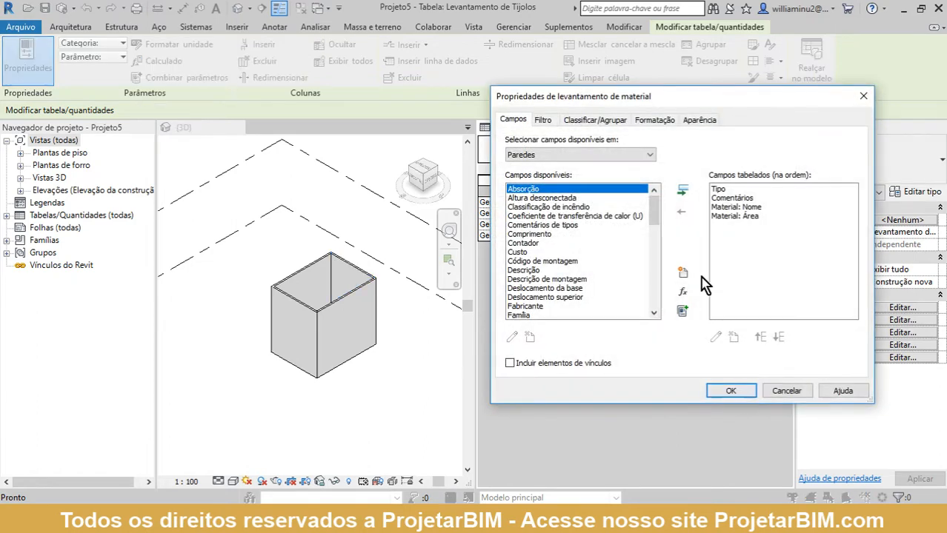
click(682, 278)
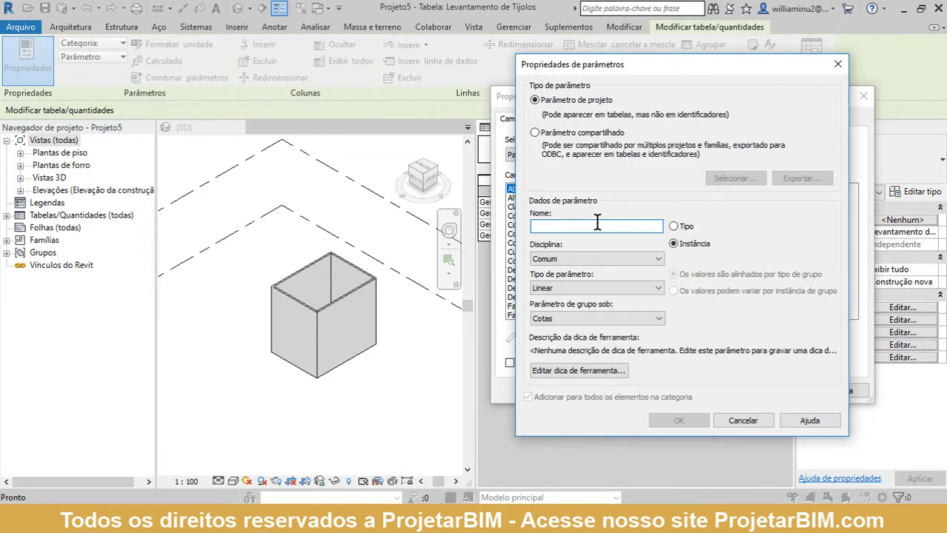
text(Largura do Tijolo)
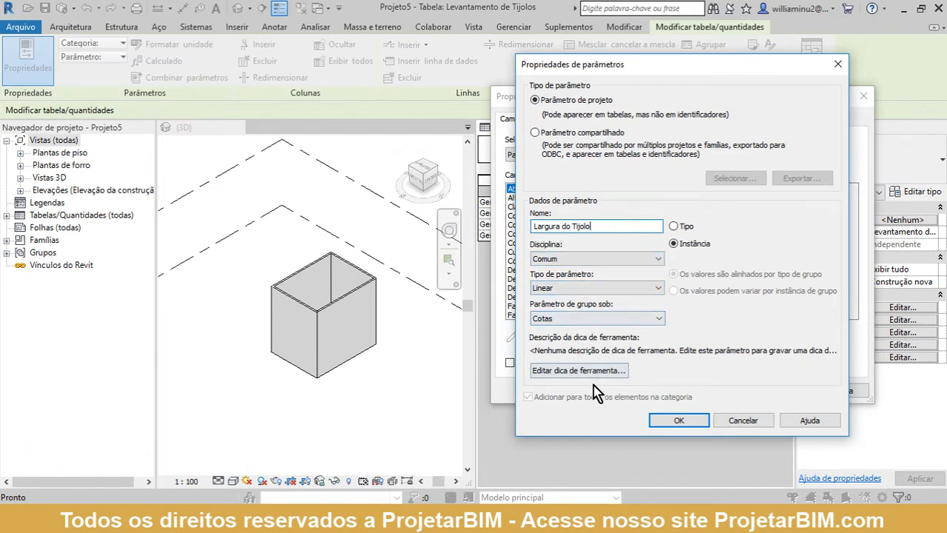
click(680, 421)
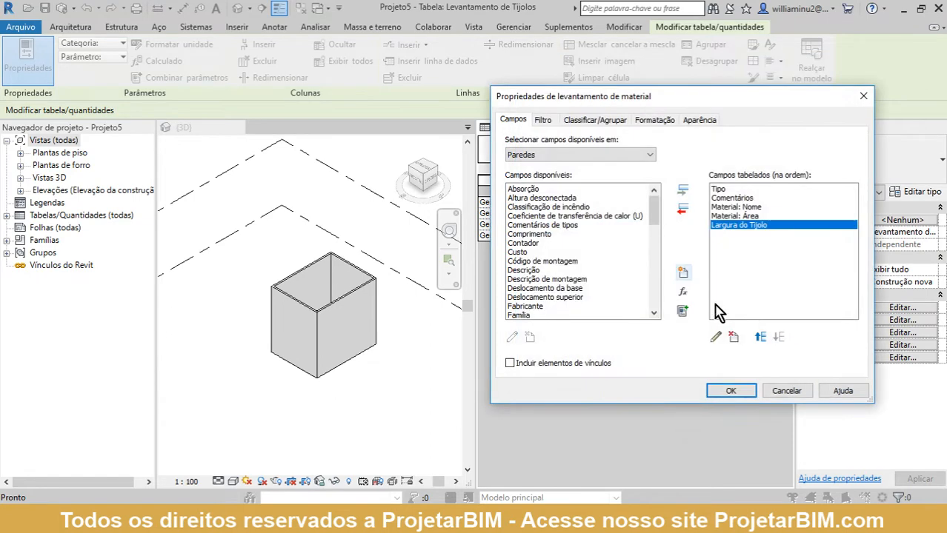
Add a second Linear instance project parameter named "Altura do Tijolo" under Cotas to the takeoff fields.
click(682, 273)
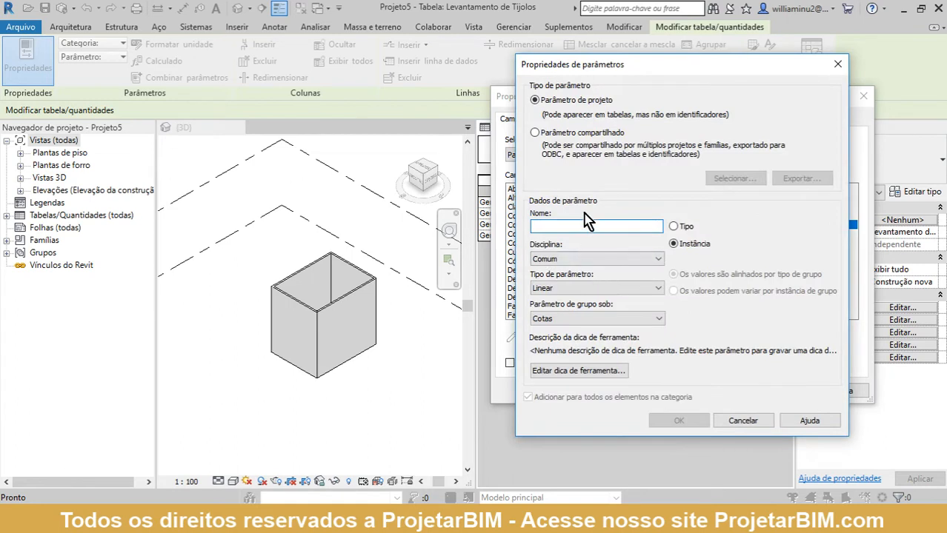
text(Altura do Tijolo)
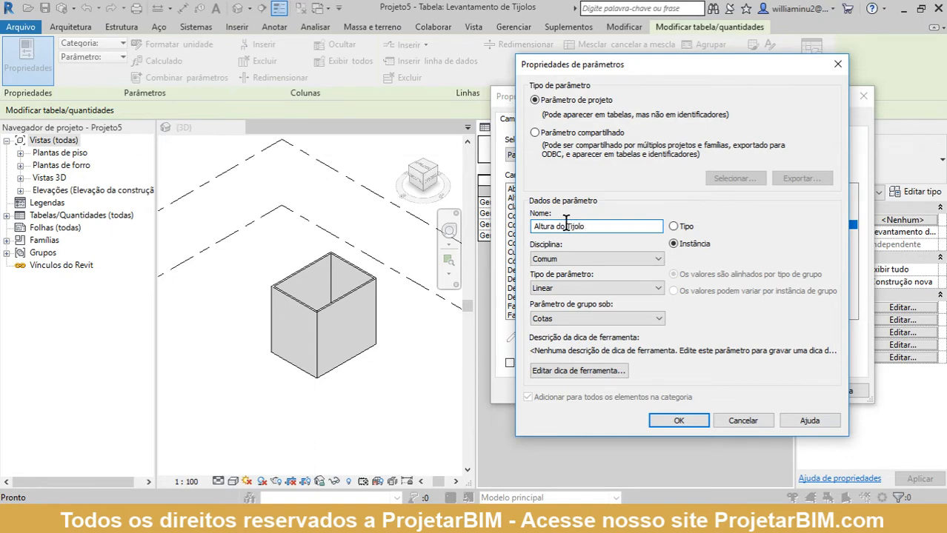
click(677, 420)
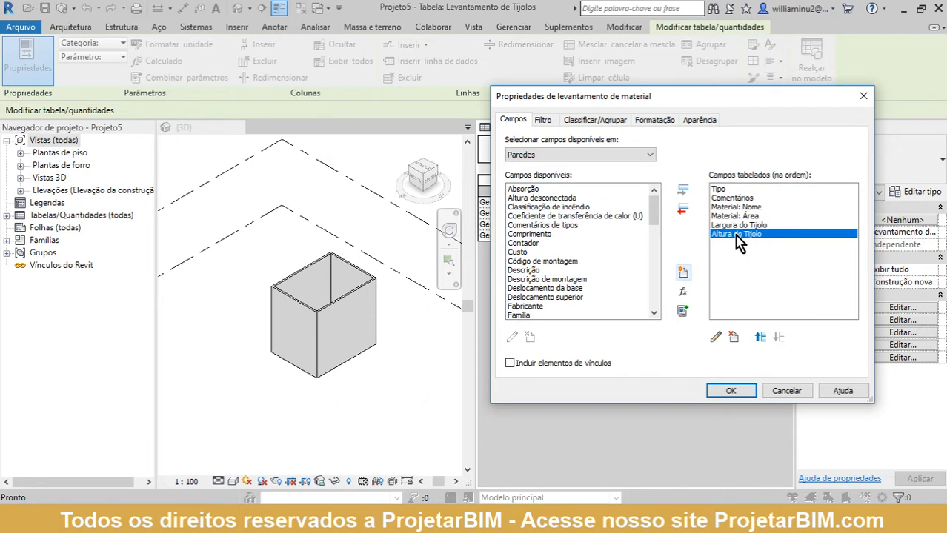
Start a calculated value field named "Quantidade de Tijolo" as a Fórmula, with discipline Comum and type Número inteiro.
click(683, 291)
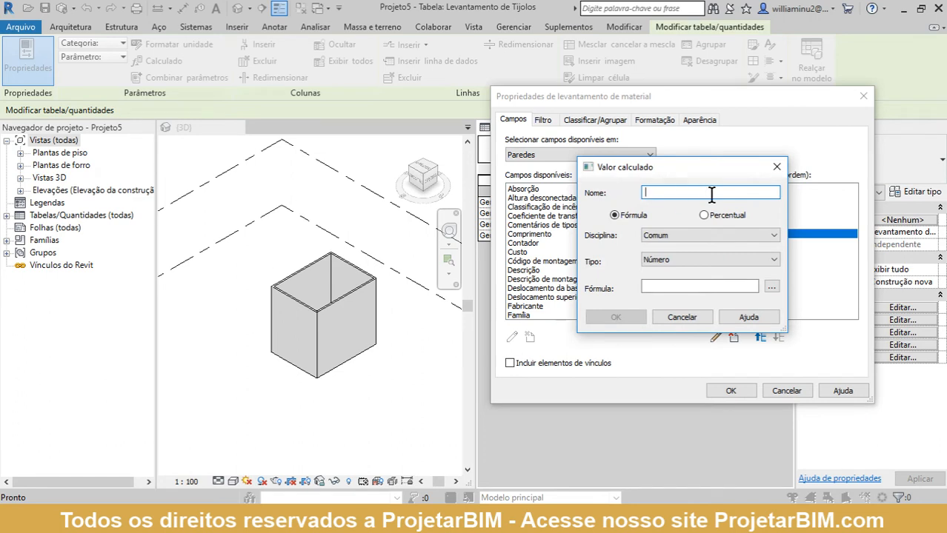
text(Quantidade de Tijolo)
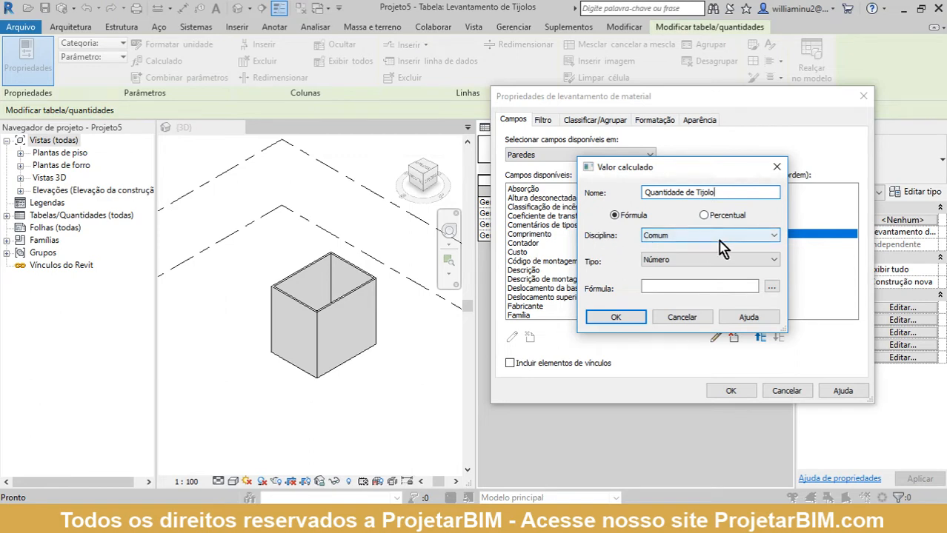
click(670, 236)
click(666, 245)
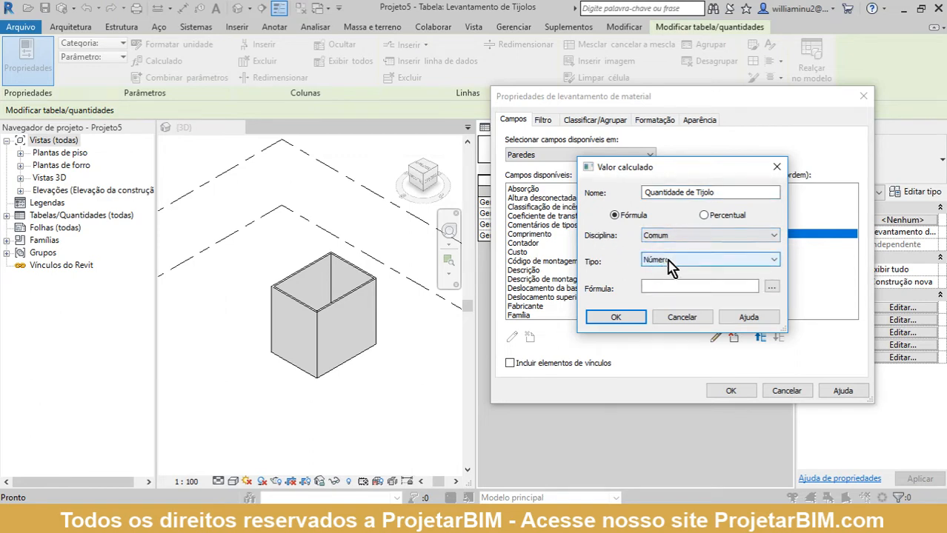
click(663, 260)
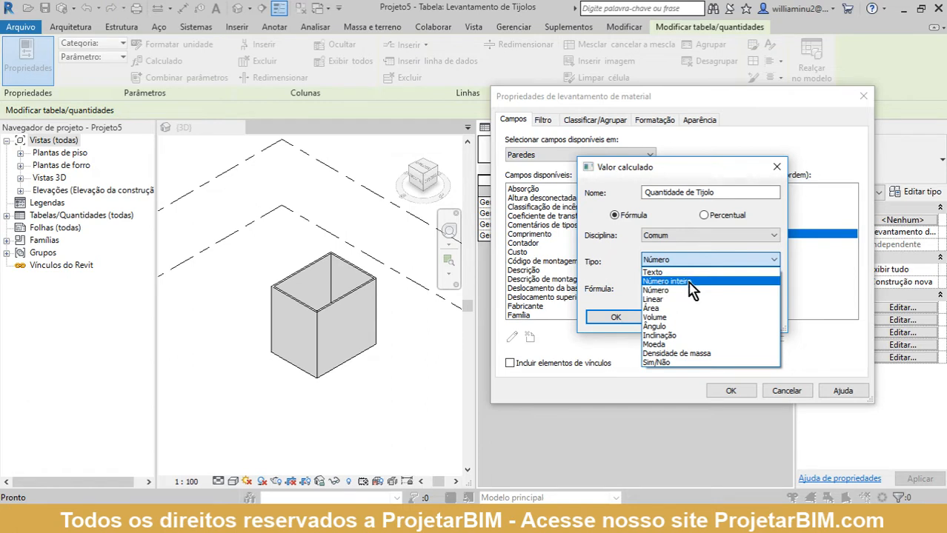
click(690, 289)
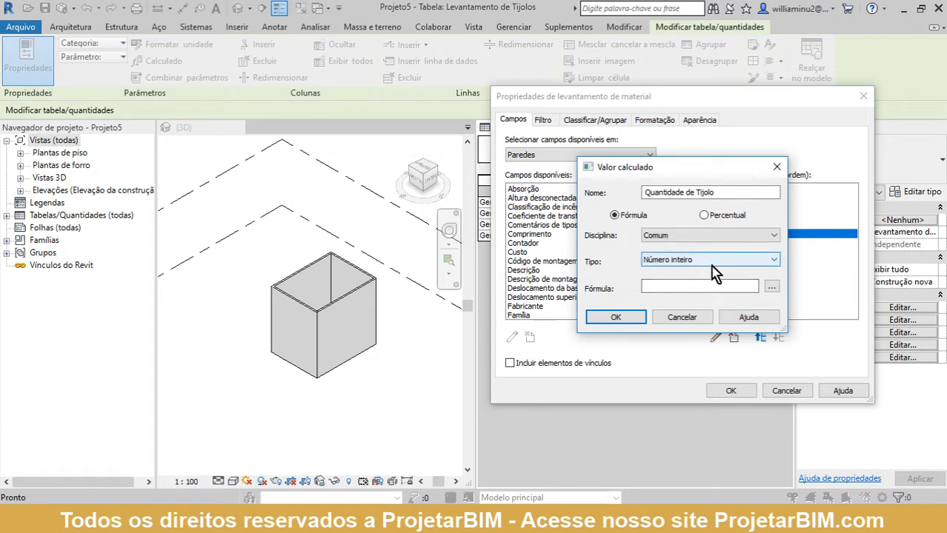
Begin the calculated value's formula as "Material: Área/(Largura do Tijolo", picking both fields from the available field list.
click(772, 288)
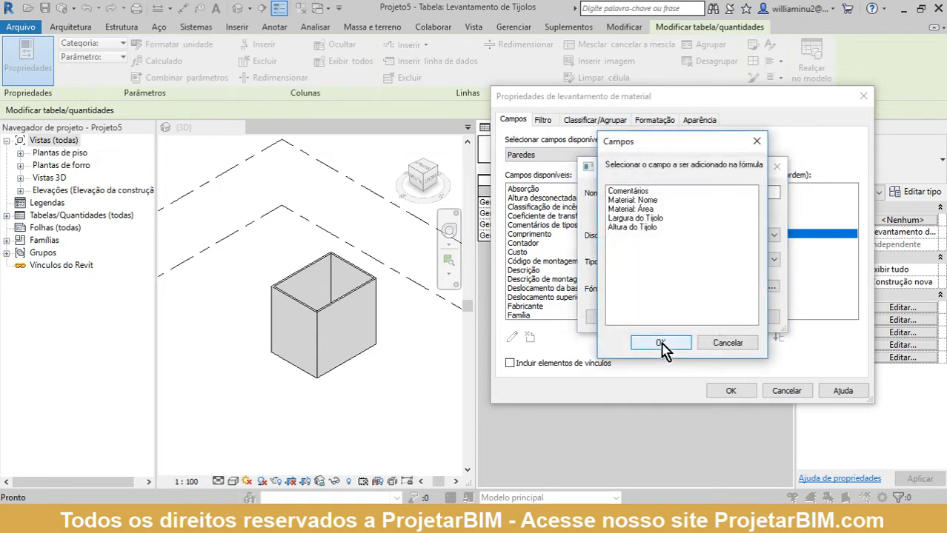
click(641, 211)
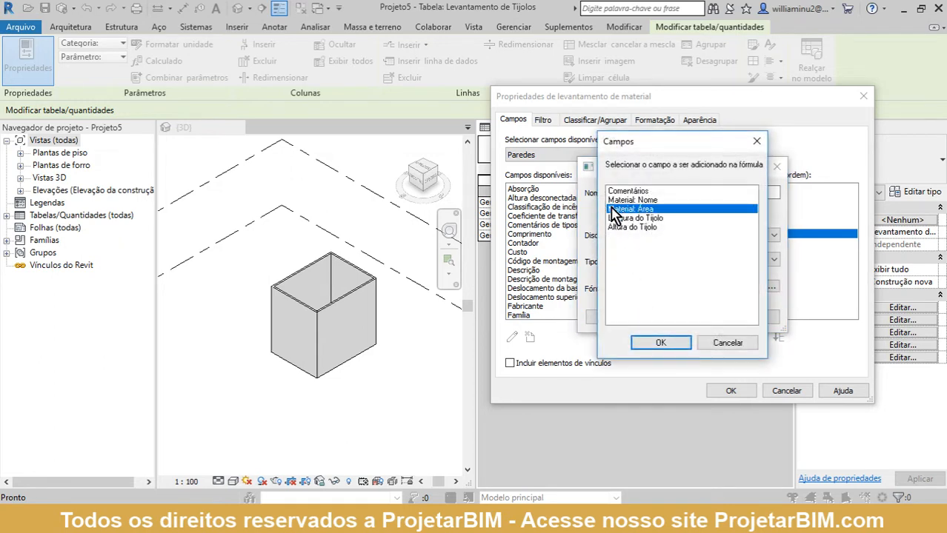
click(656, 343)
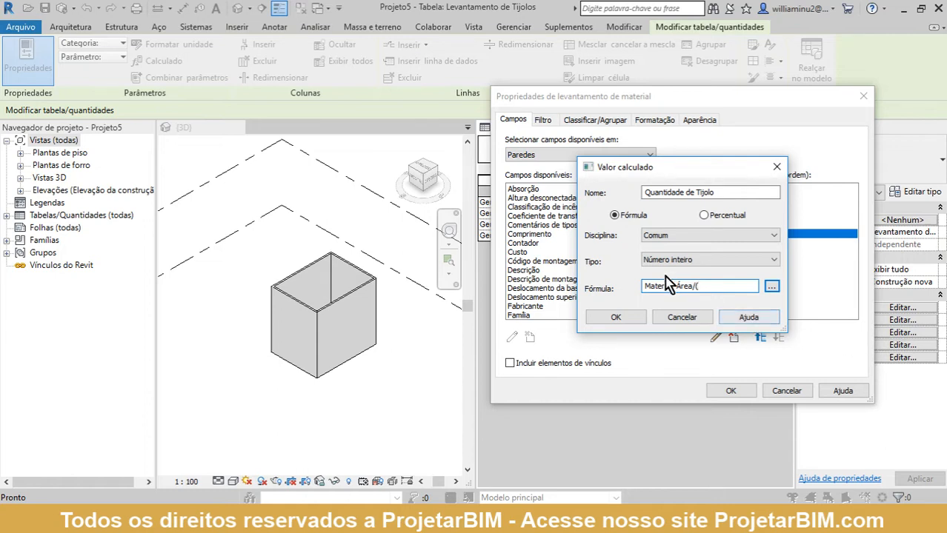
click(771, 286)
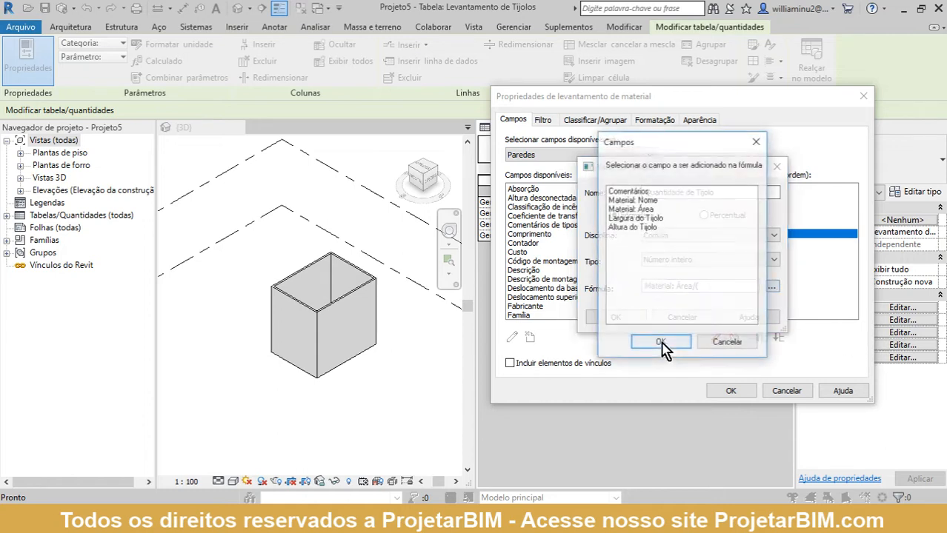
click(654, 219)
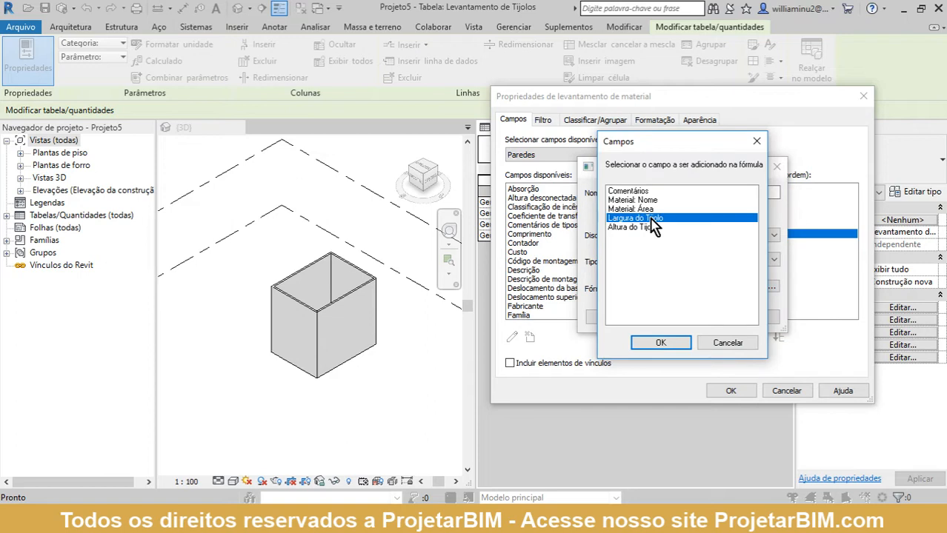
click(660, 343)
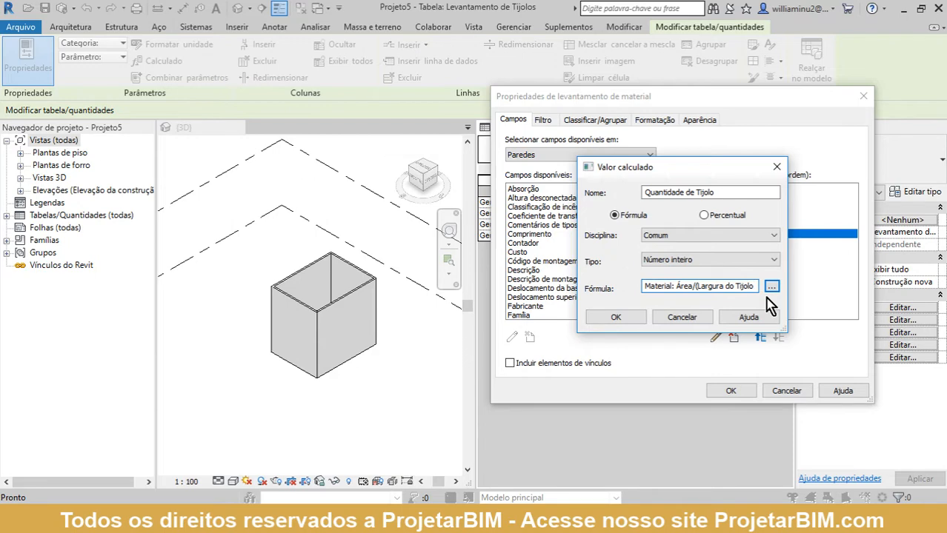
Complete the formula with "*Altura do Tijolo)*1.1" and apply the new field to the takeoff.
text(*)
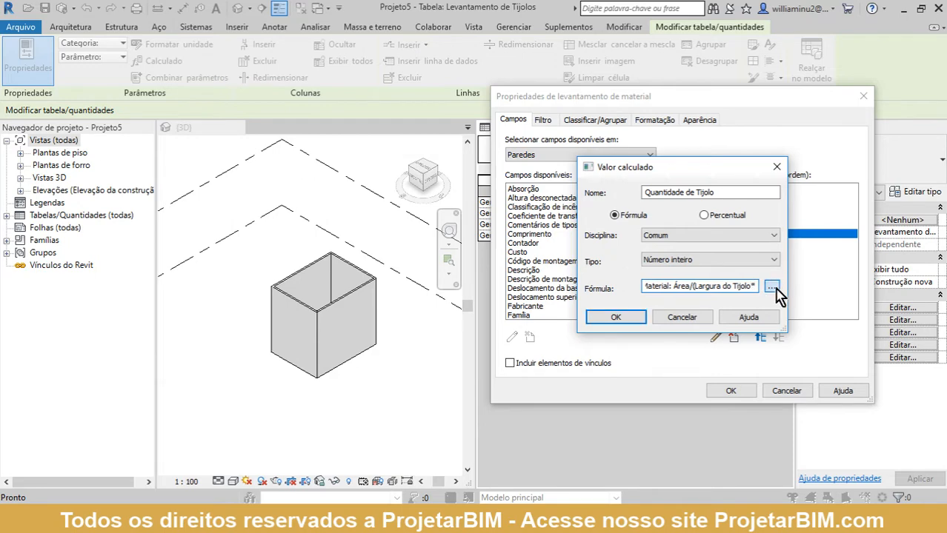
click(771, 287)
click(648, 228)
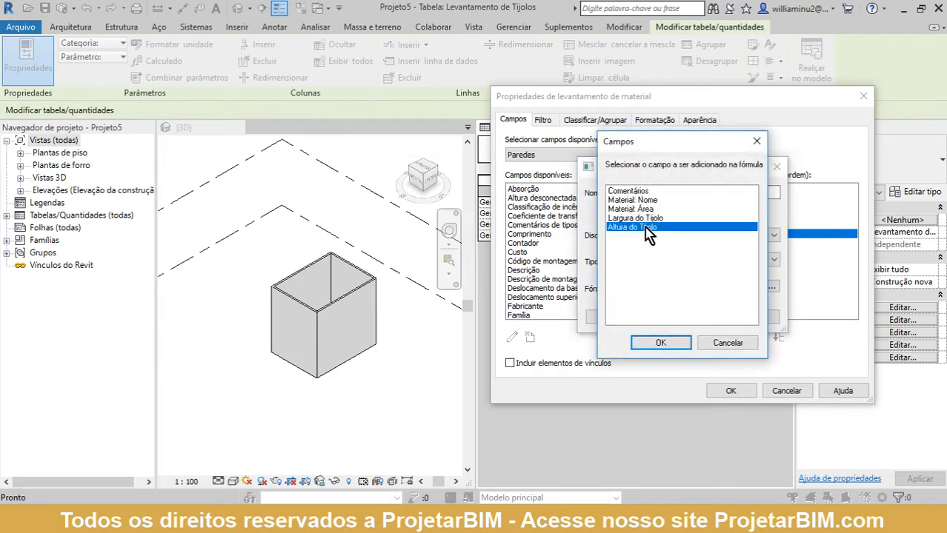
click(662, 344)
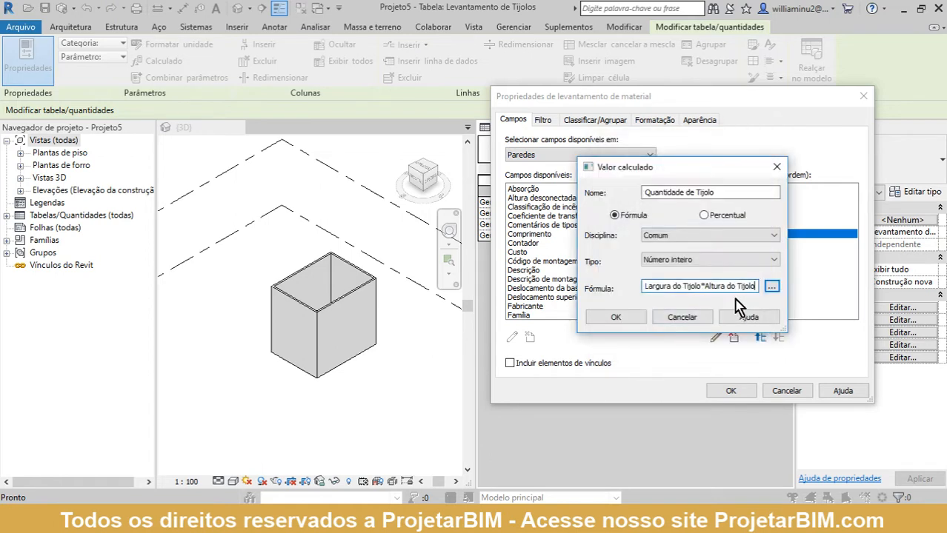
text())
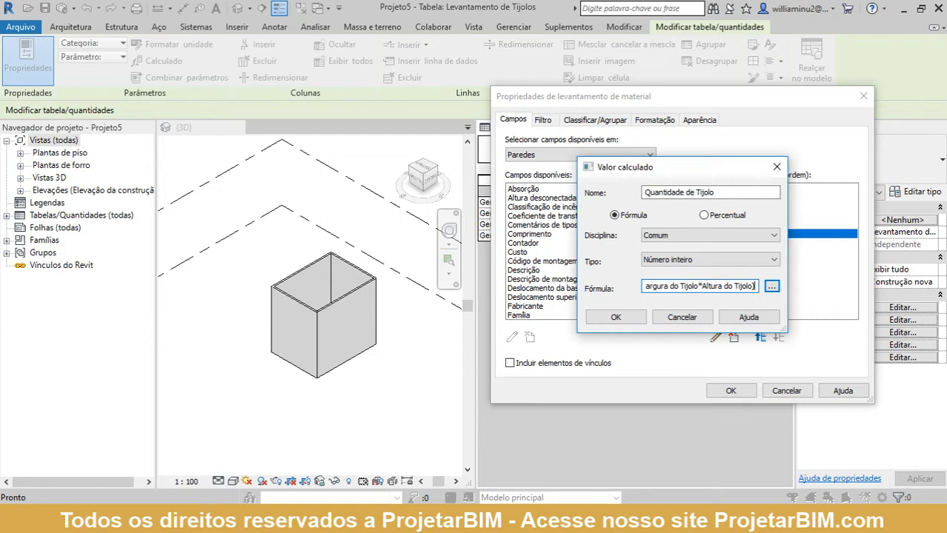
text(*)
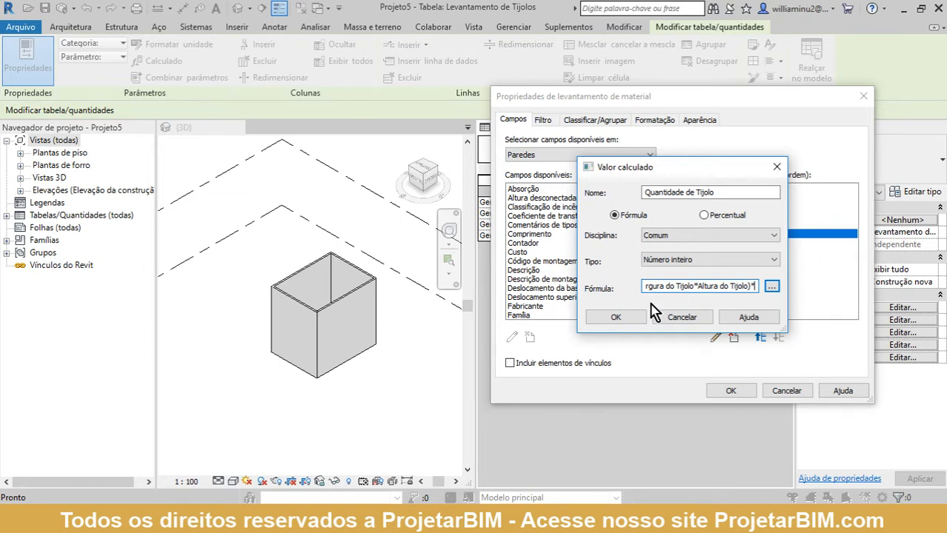
text(1.1)
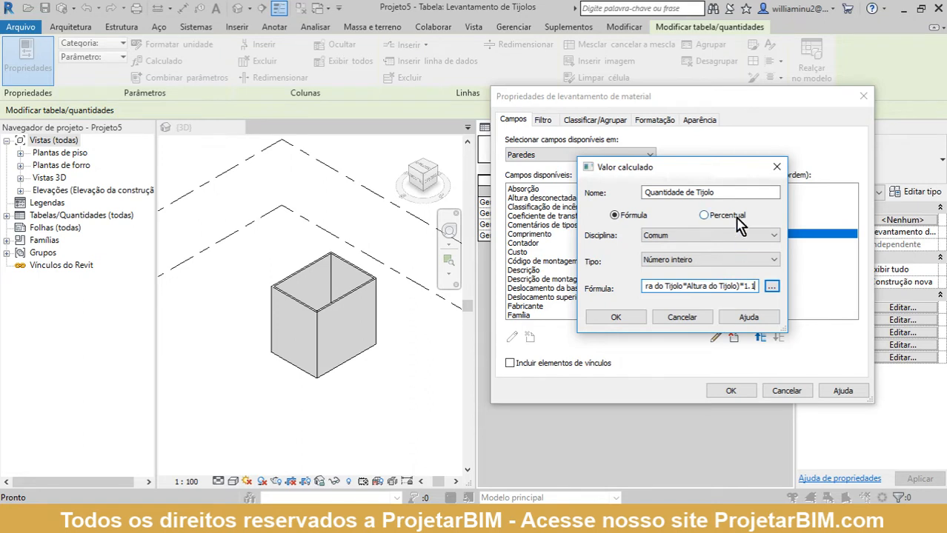
click(619, 318)
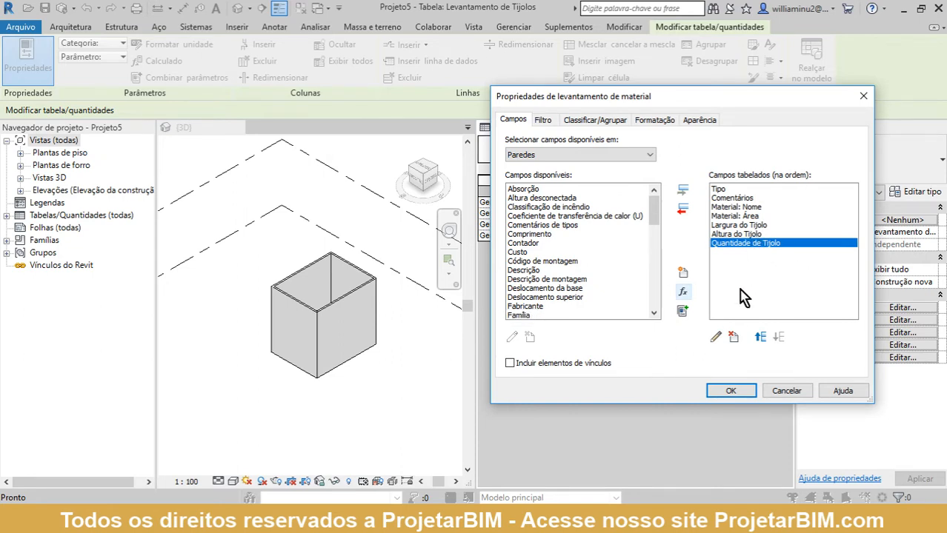
click(732, 392)
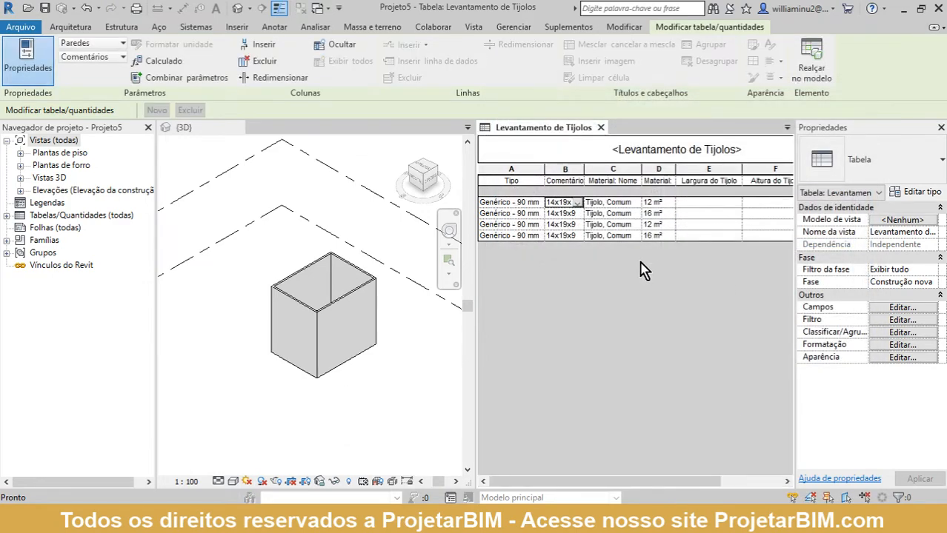
Widen the takeoff table view and bring up the brick image in the Snipping Tool, narrowing its window, to read the brick dimensions.
drag(474, 383, 420, 382)
drag(561, 482, 627, 486)
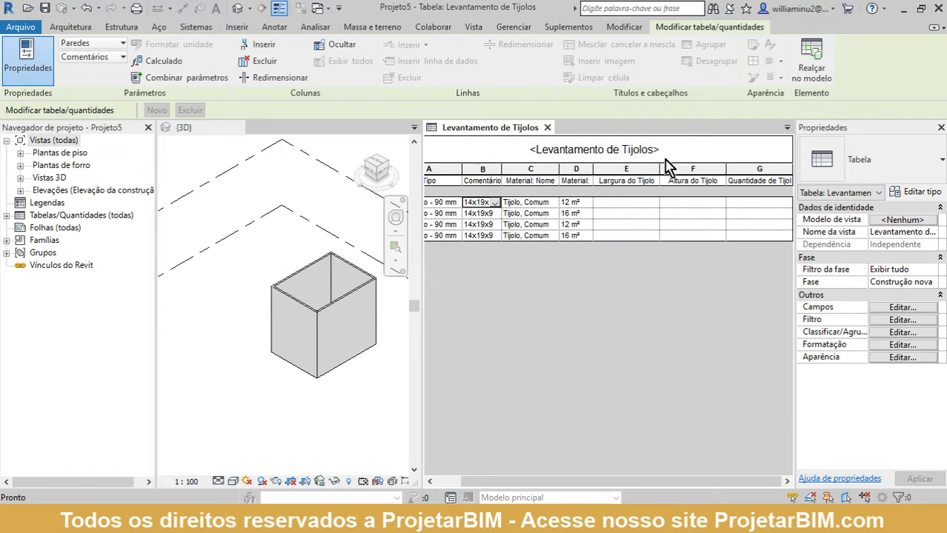
click(628, 203)
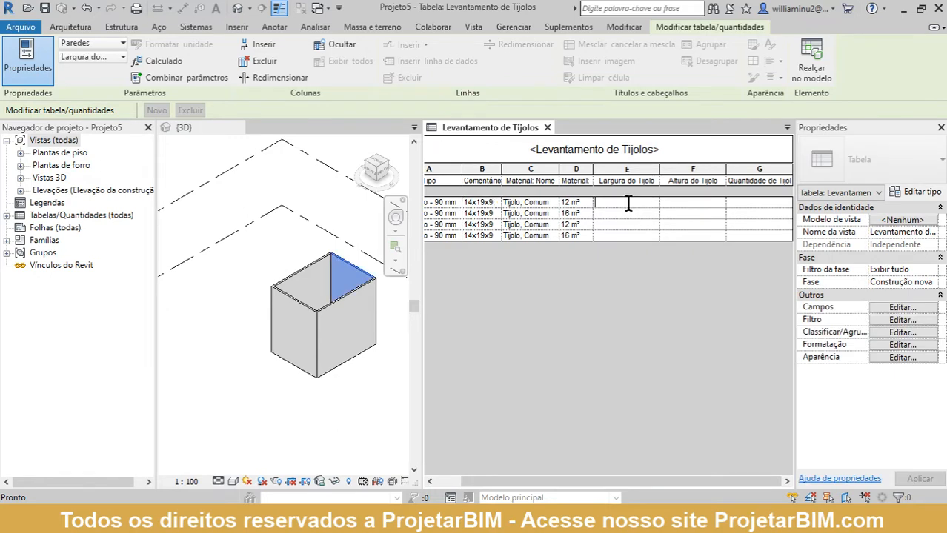
click(394, 520)
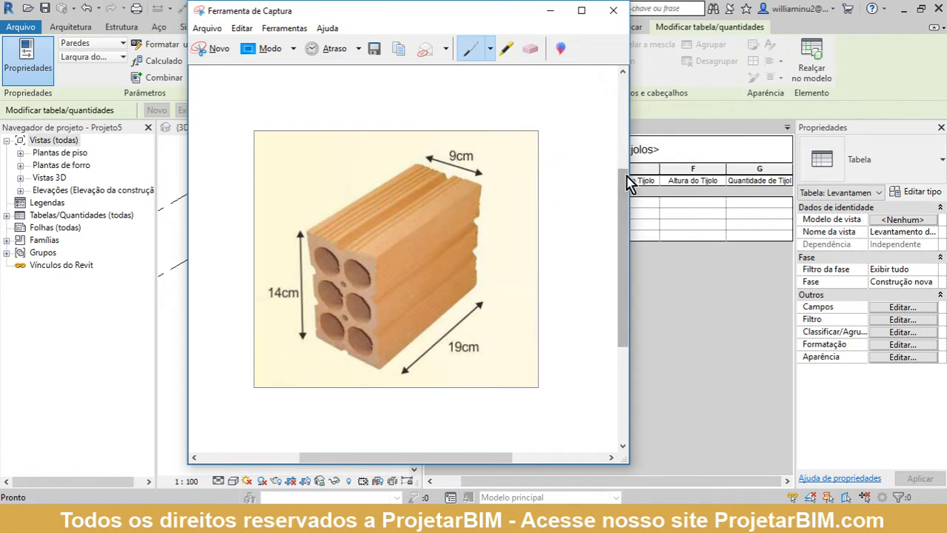
drag(626, 184, 574, 181)
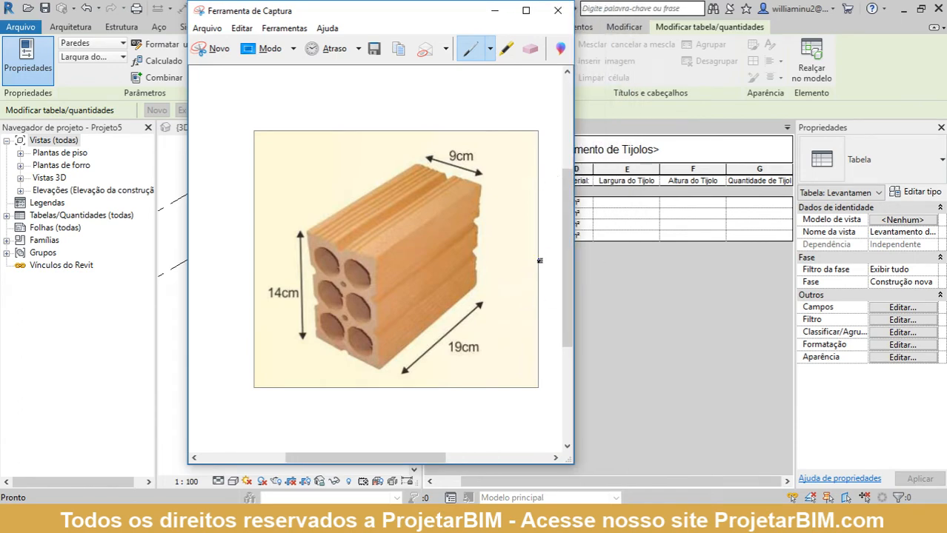
Enter 19 as the Largura do Tijolo in the first three wall rows, rechecking the dimensions in the Snipping Tool brick image.
click(637, 205)
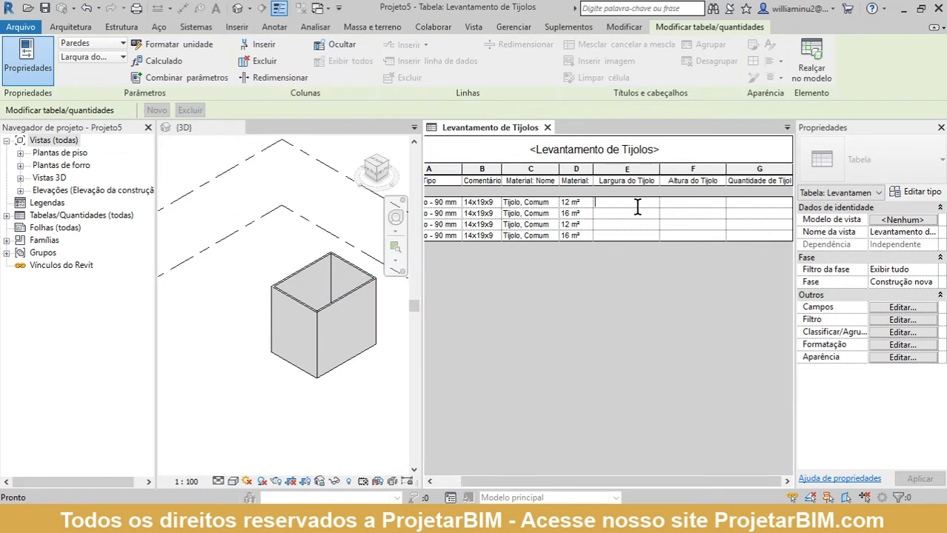
text(19)
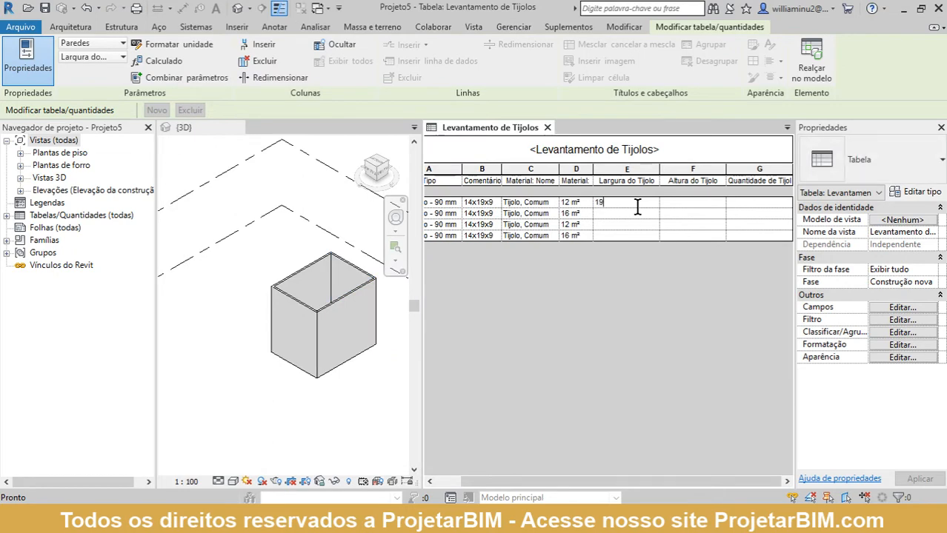
click(645, 215)
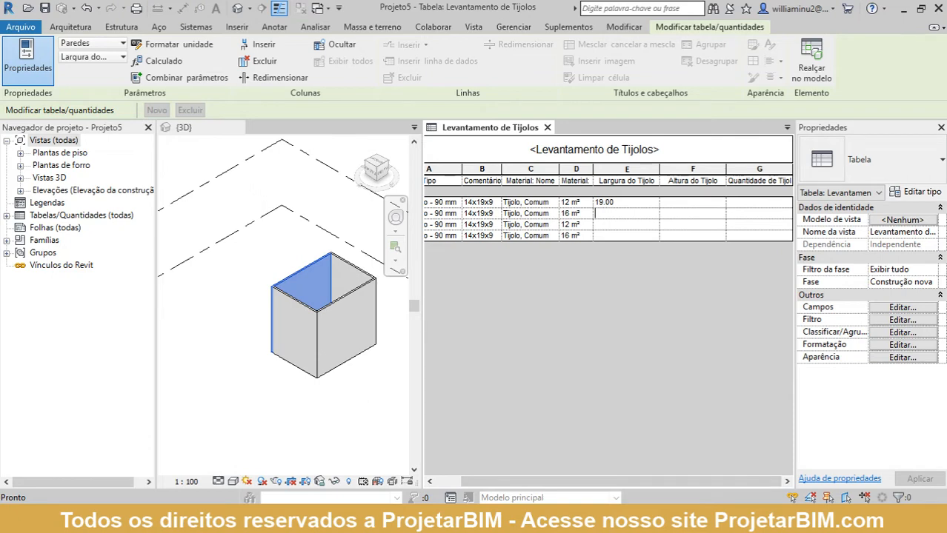
mouse_move(324, 521)
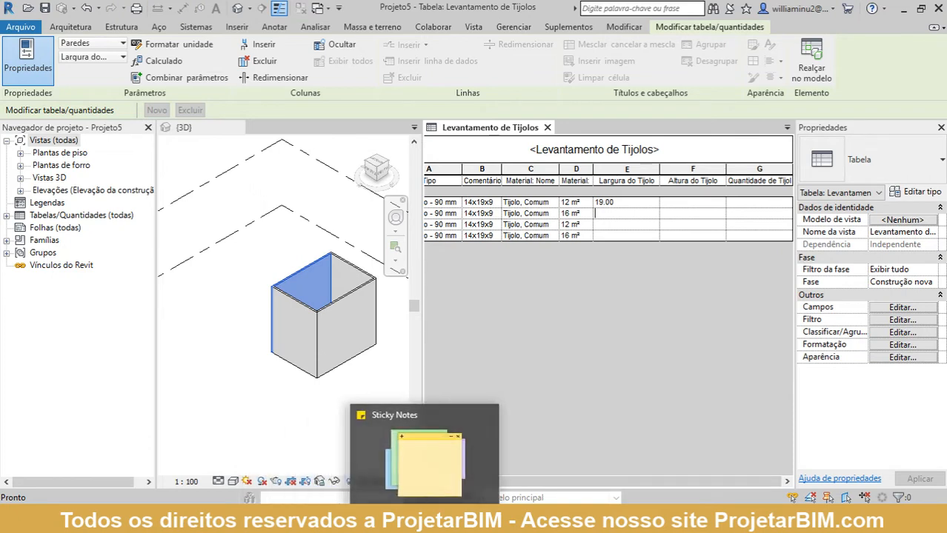
click(432, 521)
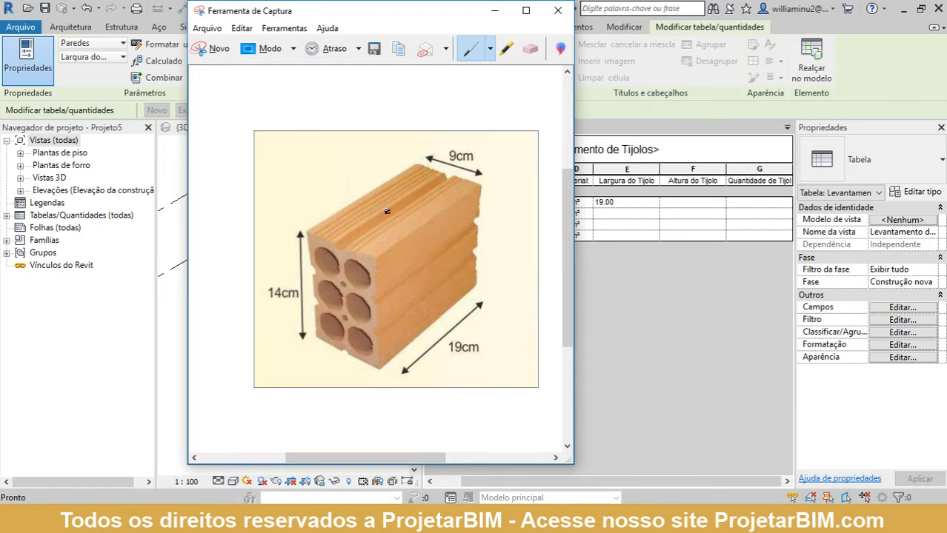
mouse_move(367, 205)
mouse_down()
mouse_move(343, 228)
mouse_move(425, 202)
mouse_move(411, 196)
mouse_move(378, 210)
mouse_up()
click(651, 206)
click(651, 205)
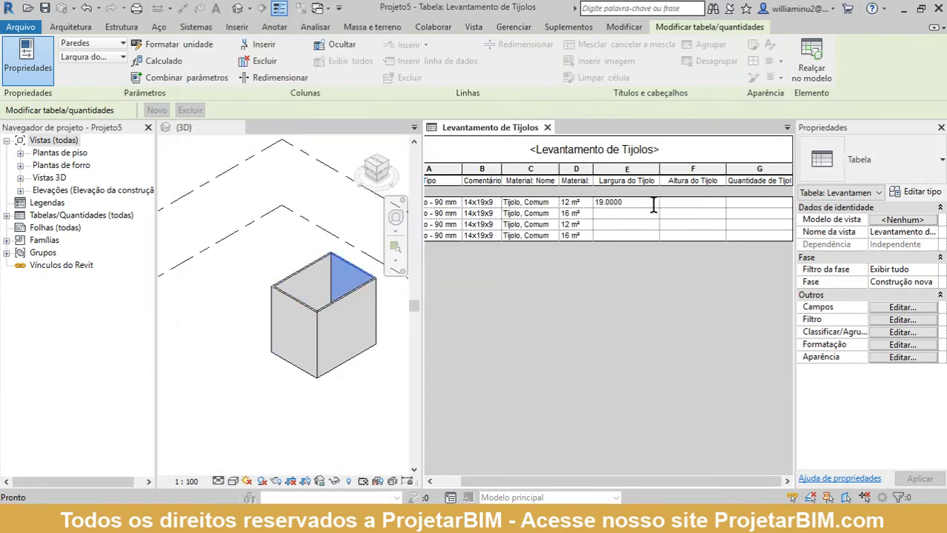
click(651, 213)
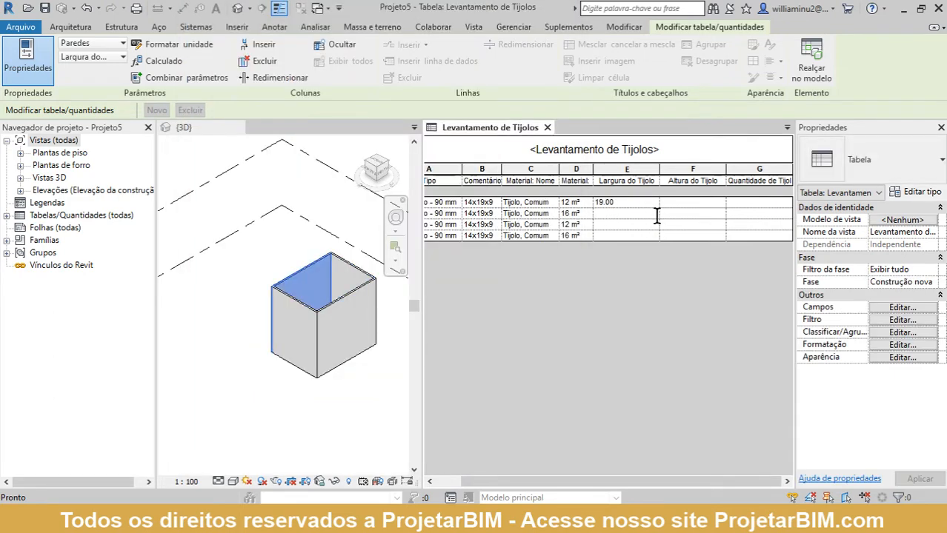
text(19)
click(643, 224)
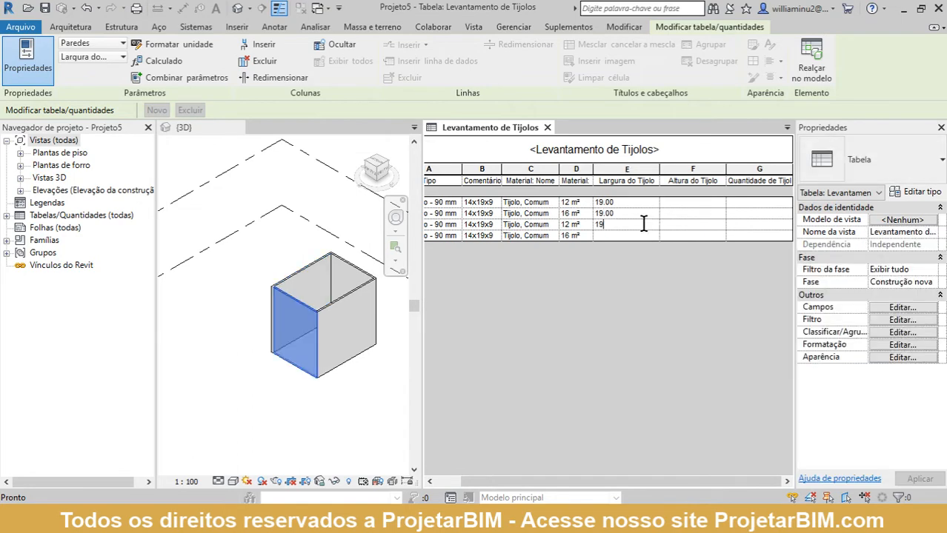
Set the Largura do Tijolo to 0.19 in all four wall rows of the takeoff.
click(644, 206)
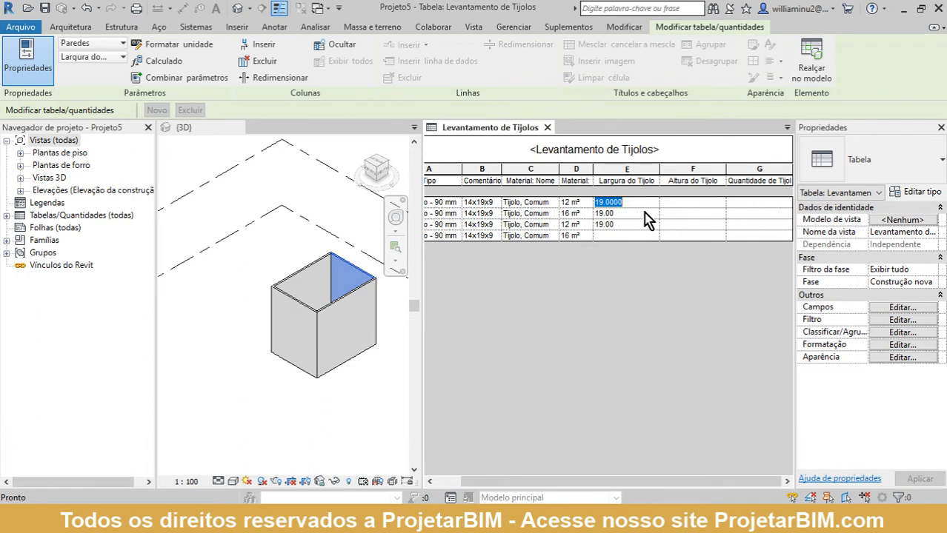
text(.19)
click(645, 213)
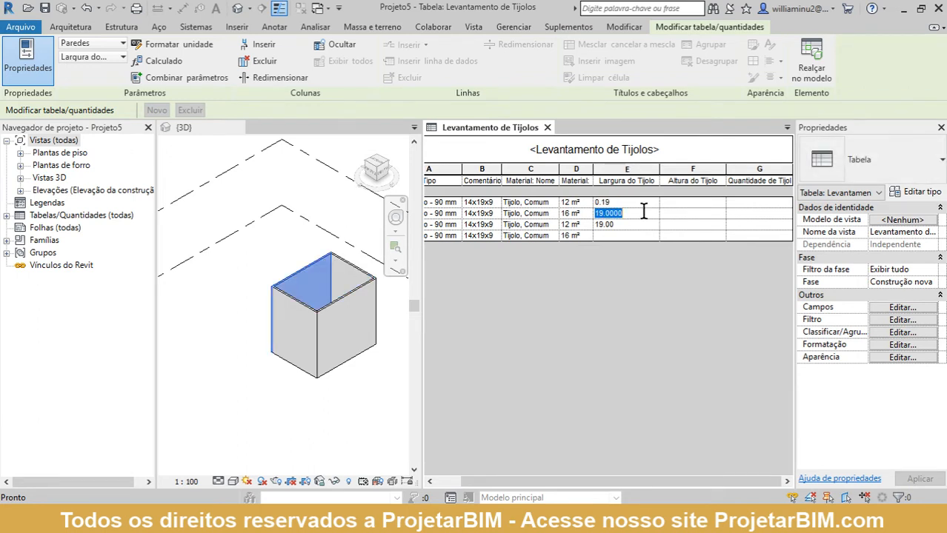
text(.19)
click(642, 224)
text(.19)
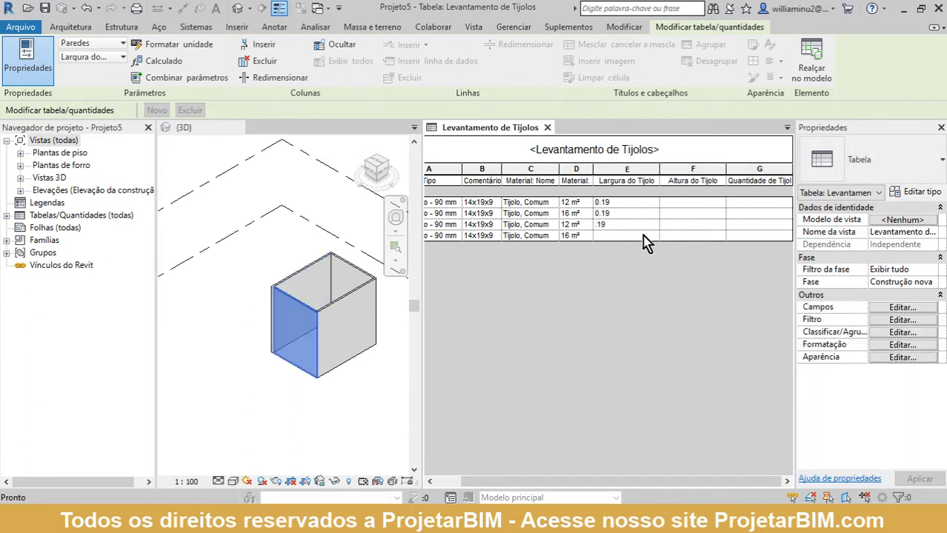
click(642, 234)
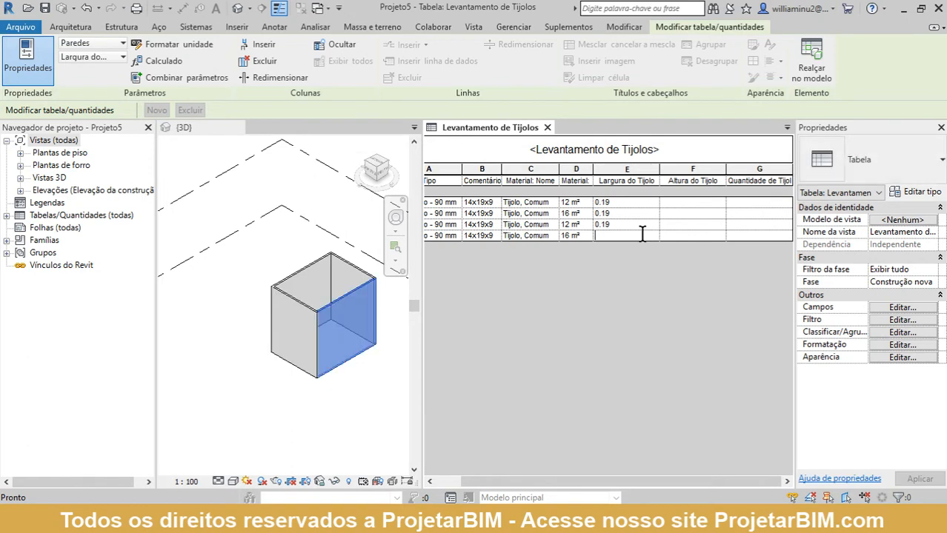
click(700, 202)
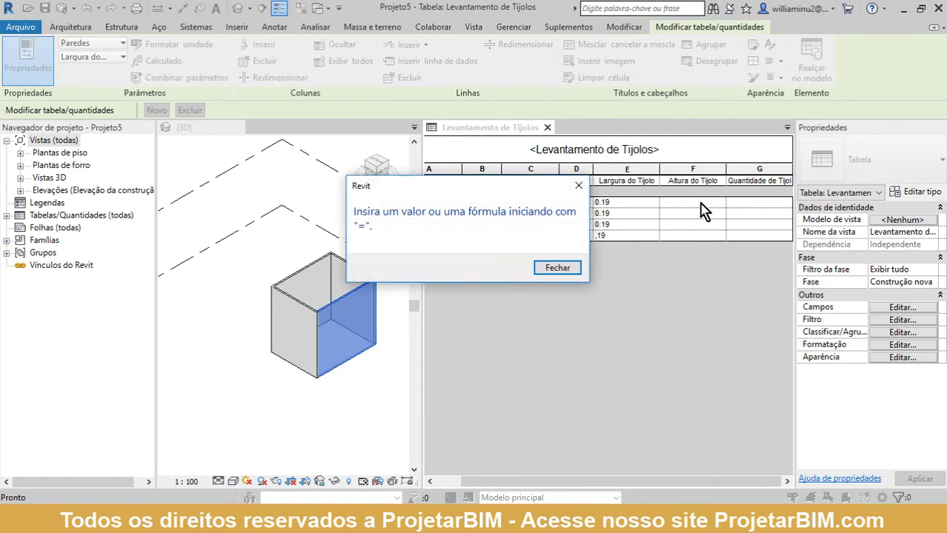
click(561, 271)
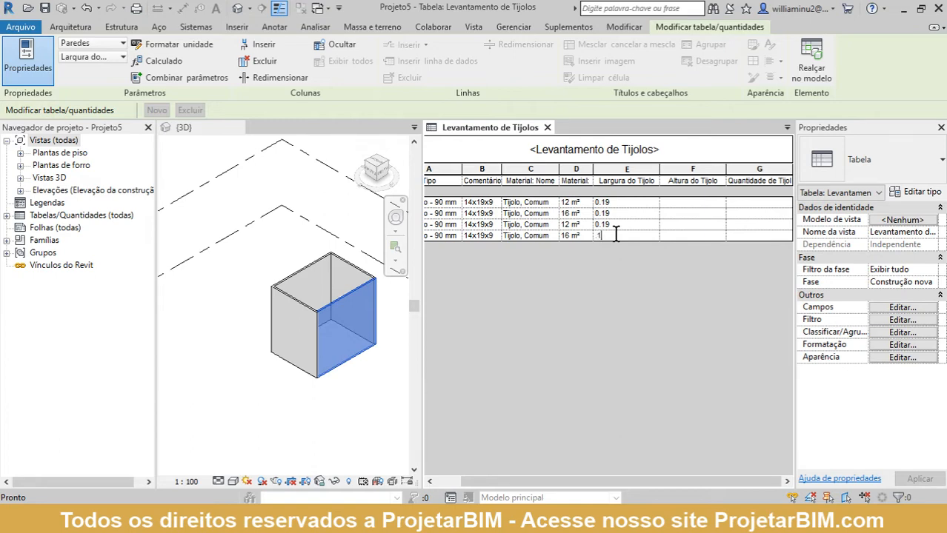
key(Return)
Set the Altura do Tijolo to 0.14 in all four wall rows of the takeoff.
click(690, 201)
text(.14)
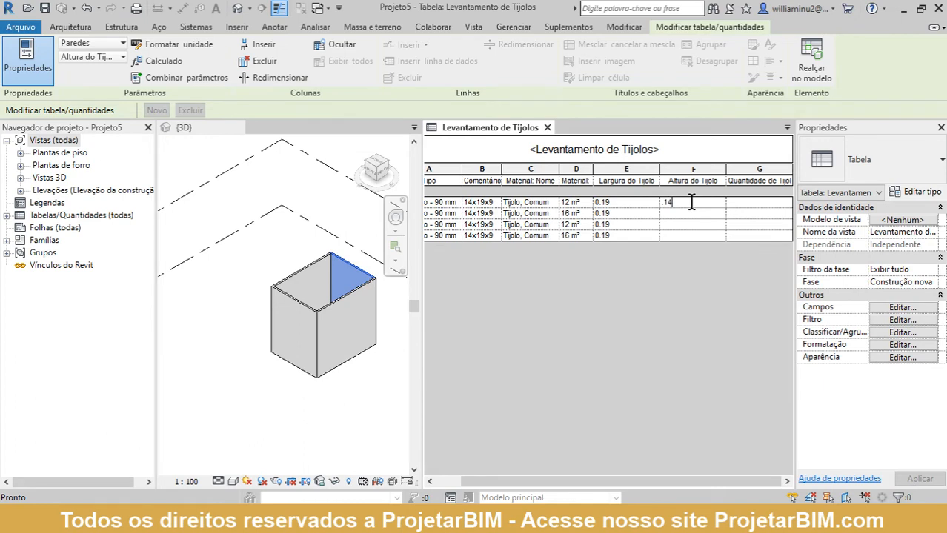
key(Return)
click(692, 212)
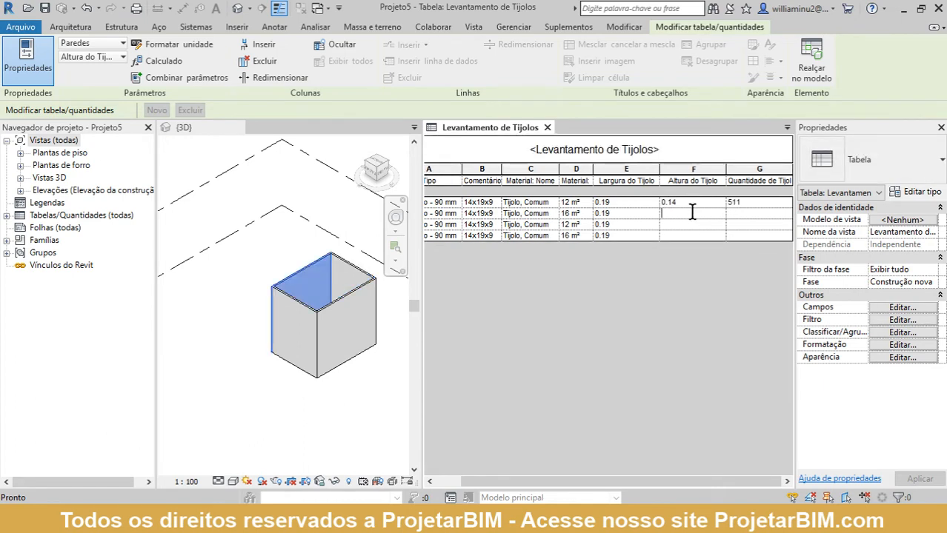
text(.14)
key(Return)
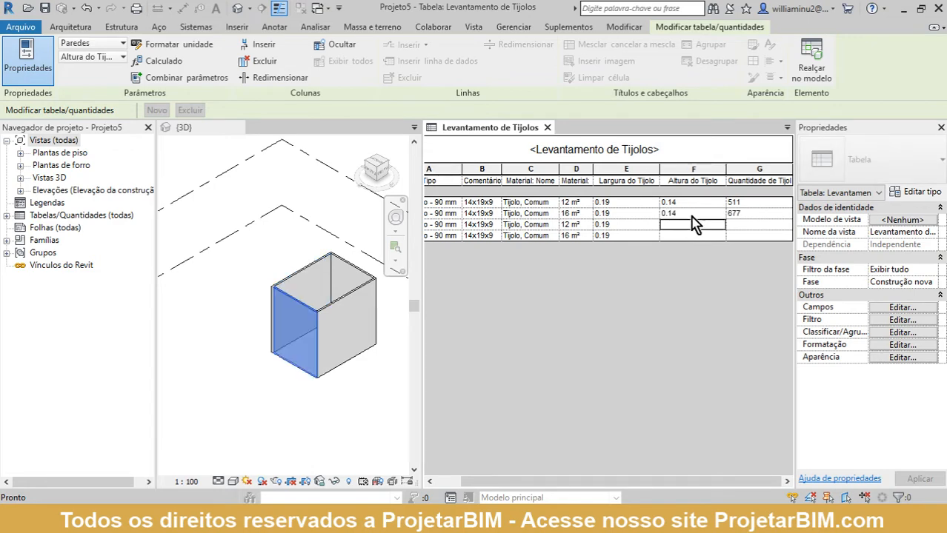
text(.14)
key(Return)
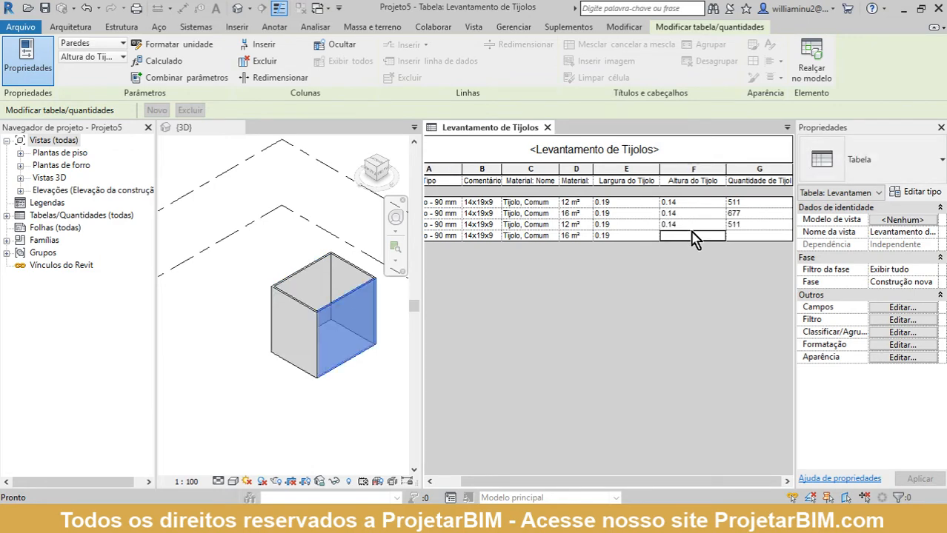
text(.14)
key(Return)
Narrow the brick quantity column and resize the Largura do Tijolo and Altura do Tijolo columns to fit their headings.
drag(658, 171, 615, 171)
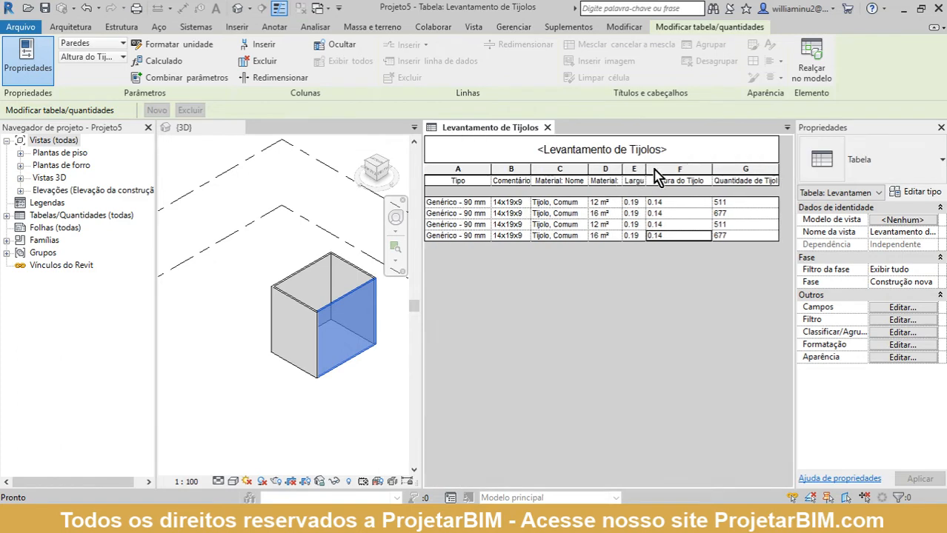
drag(711, 169, 668, 170)
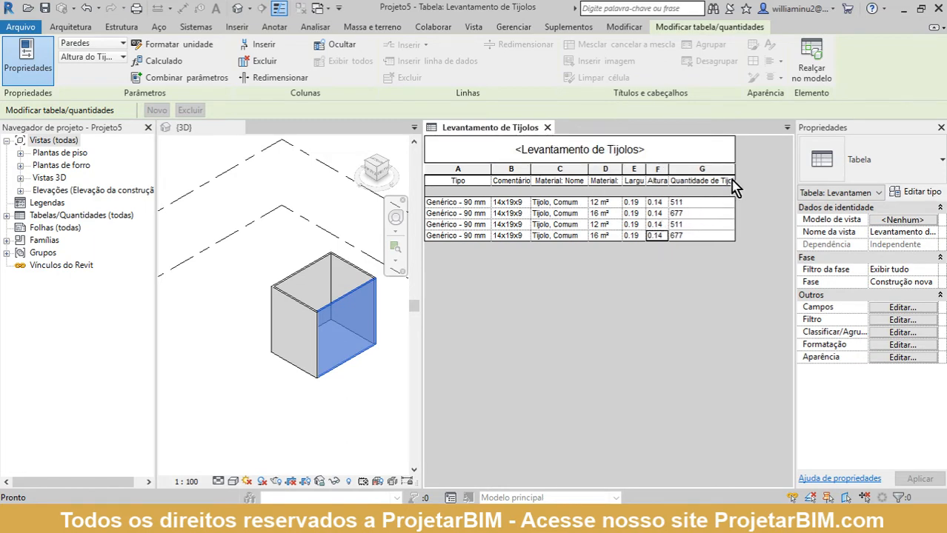
drag(734, 169, 698, 167)
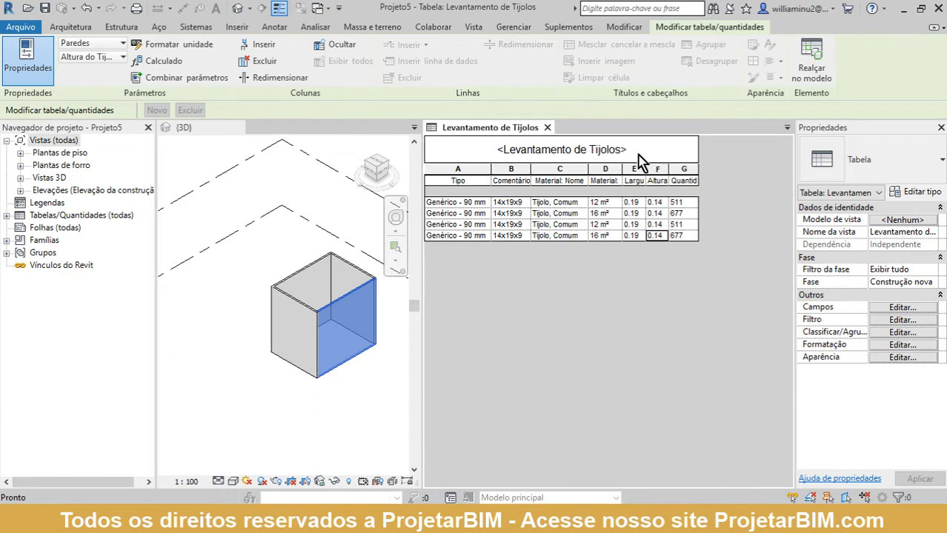
drag(645, 169, 734, 168)
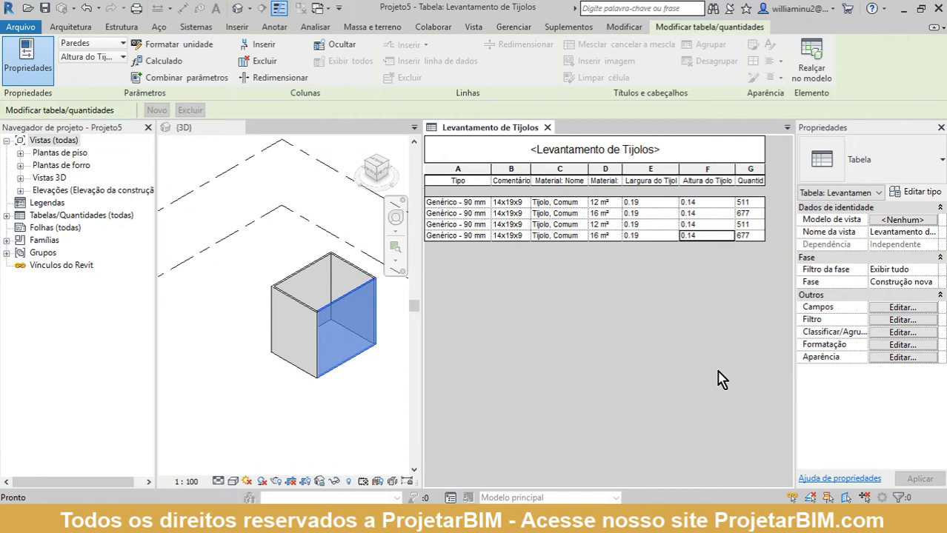
Delete the room's other walls in the 3D view, keeping only one of the 4 m walls.
scroll(315, 353, up, 3)
click(180, 371)
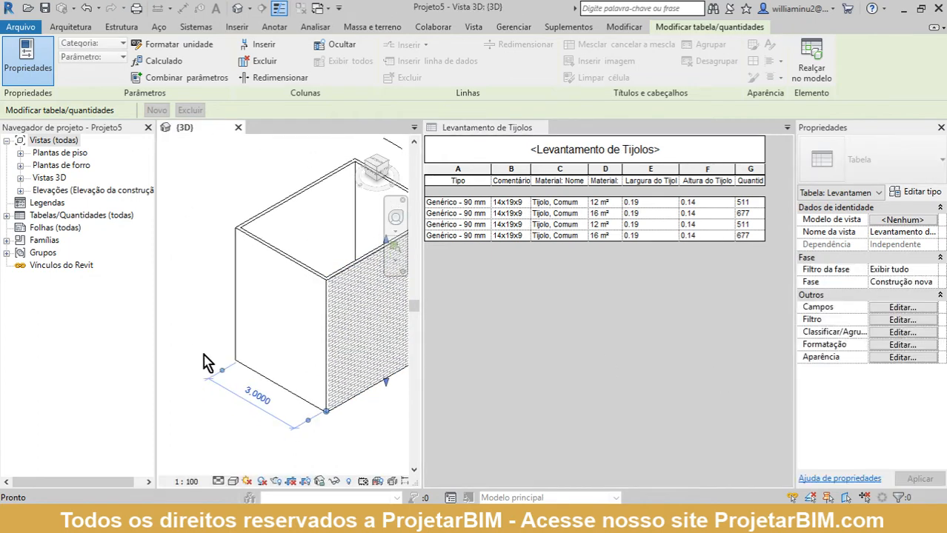
scroll(286, 324, down, 3)
click(294, 296)
key(Escape)
click(294, 296)
key(Delete)
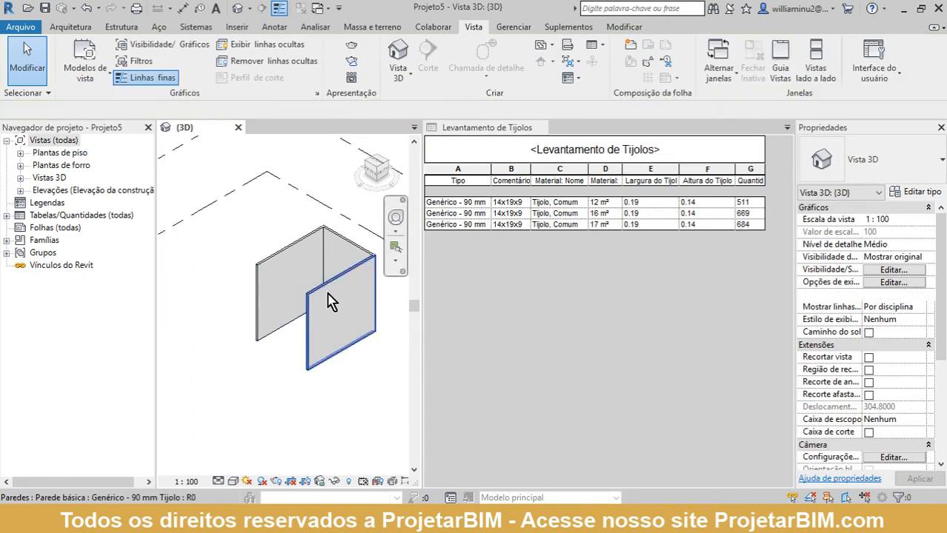
click(294, 272)
key(Delete)
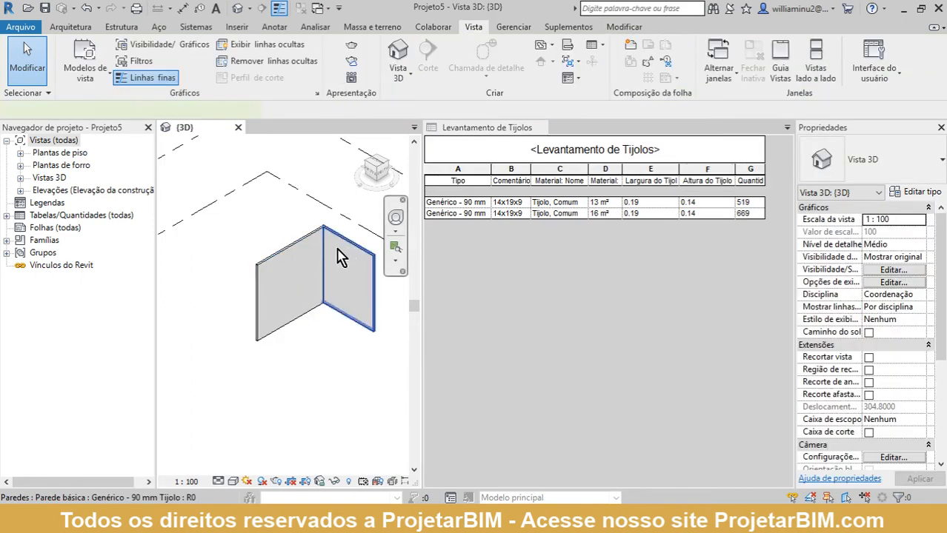
Set the remaining wall's length to 1 m.
click(293, 271)
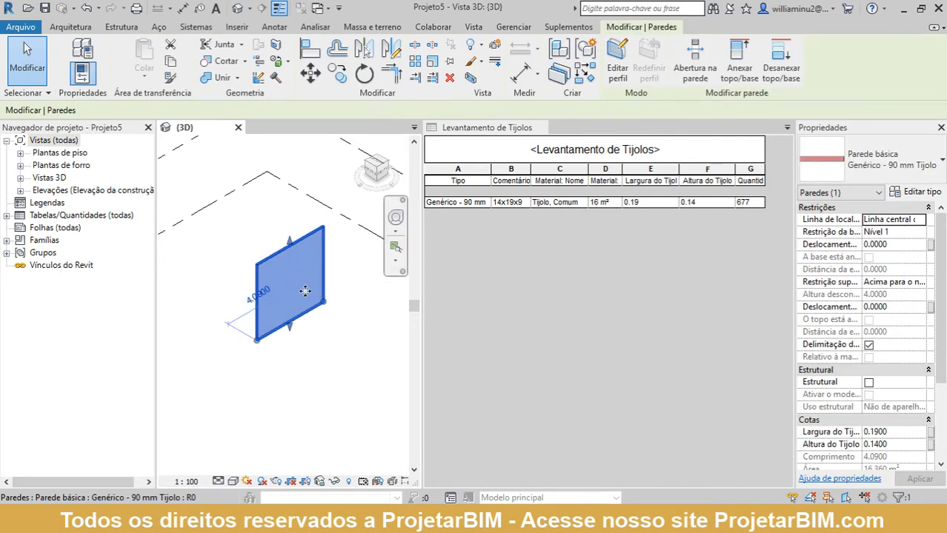
scroll(249, 304, up, 3)
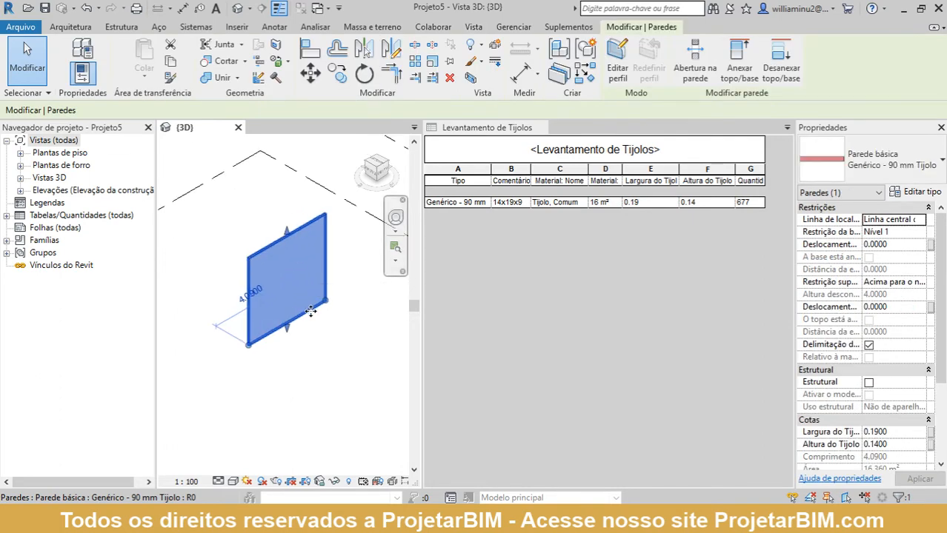
click(230, 306)
text(1)
key(Return)
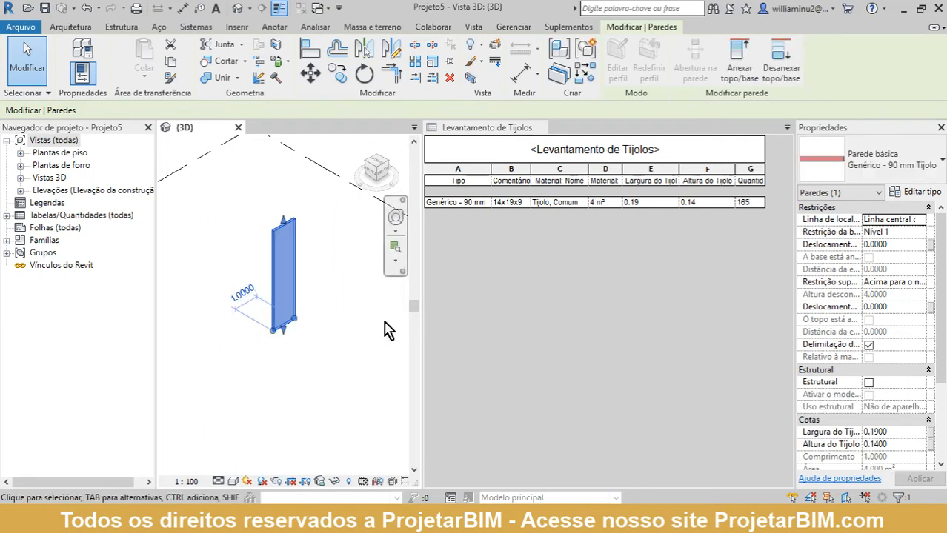
Set the wall's top constraint to Não conectado and its unconnected height to 1 m.
click(923, 284)
click(899, 295)
click(899, 295)
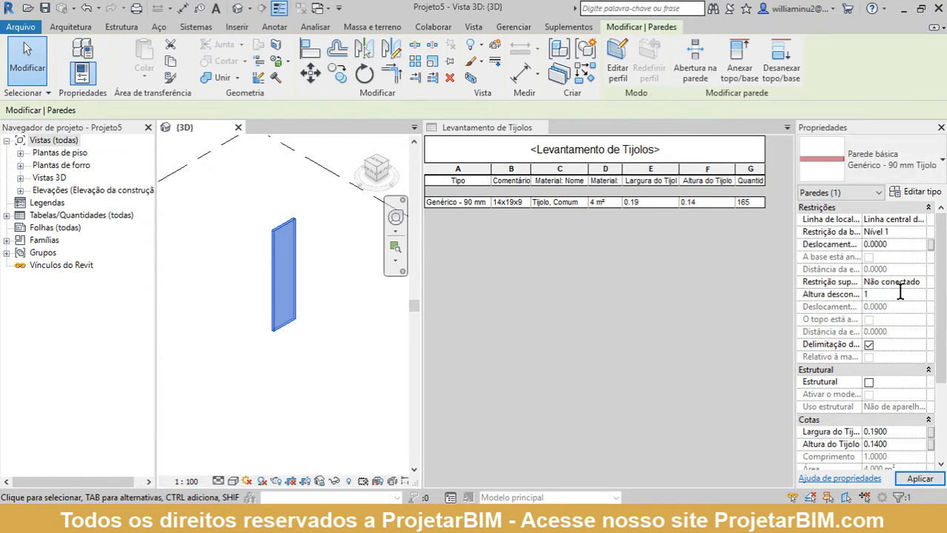
text(1)
key(Return)
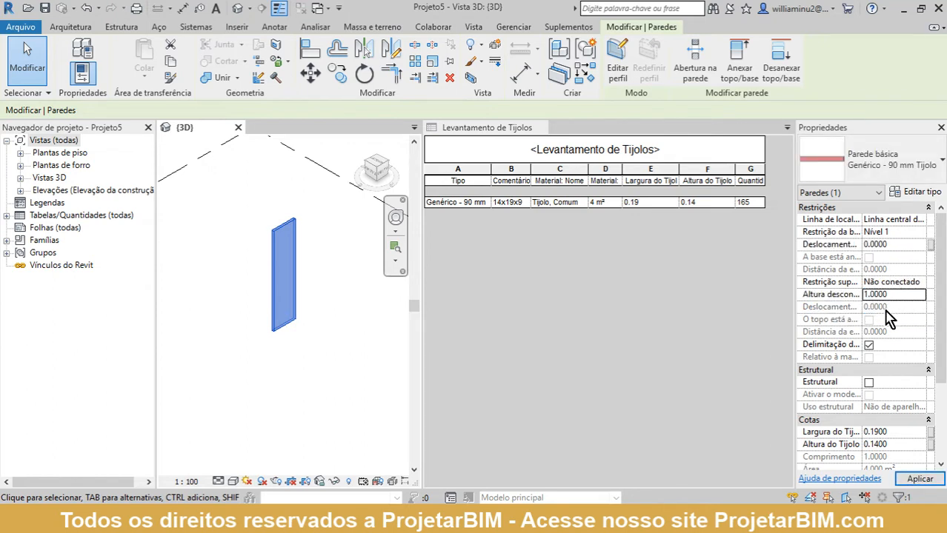
click(919, 479)
click(459, 257)
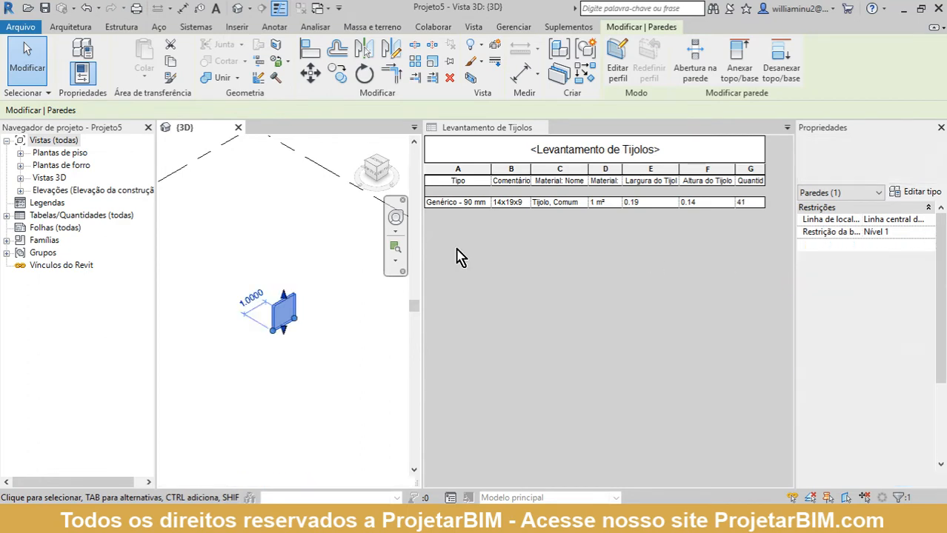
Set the remaining wall's Largura do Tijolo to 0.20 and Altura do Tijolo to 0.15 in the takeoff.
scroll(352, 314, up, 3)
middle_drag(352, 314, 344, 302)
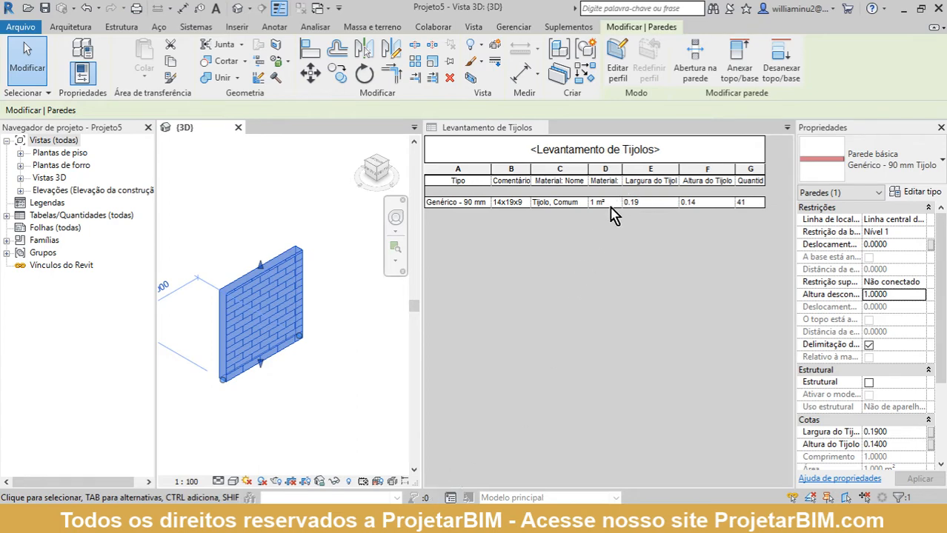
click(656, 206)
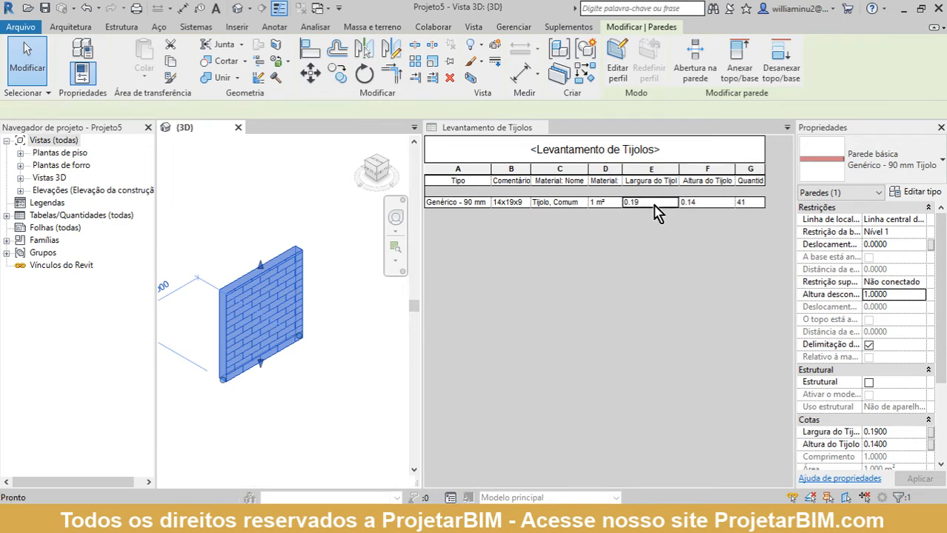
click(642, 206)
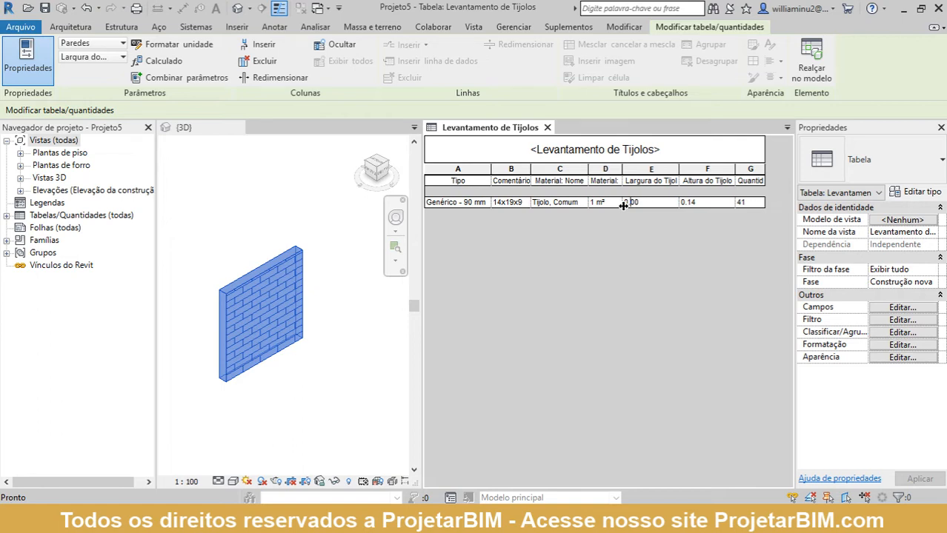
click(703, 205)
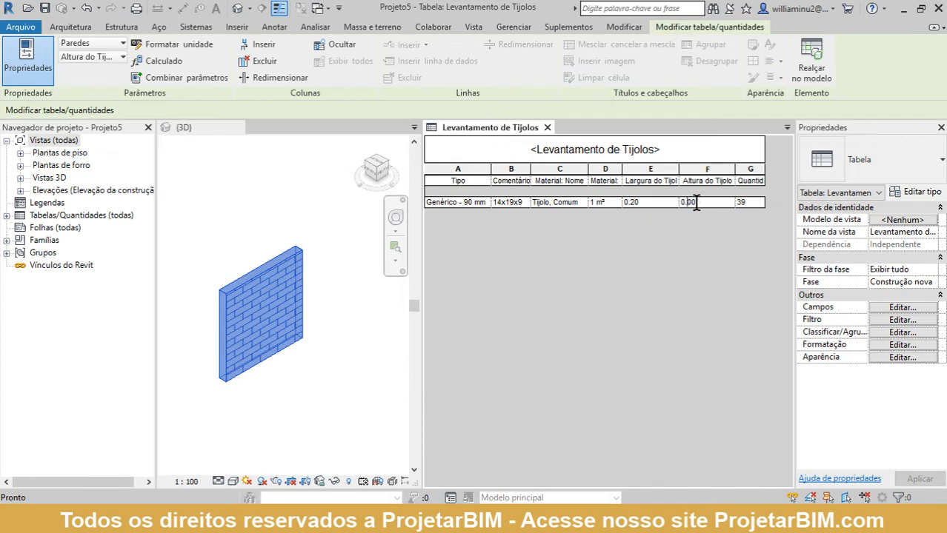
key(Return)
Examine the brick pattern on the face of the 1 x 1 m wall in the 3D view.
scroll(215, 342, up, 3)
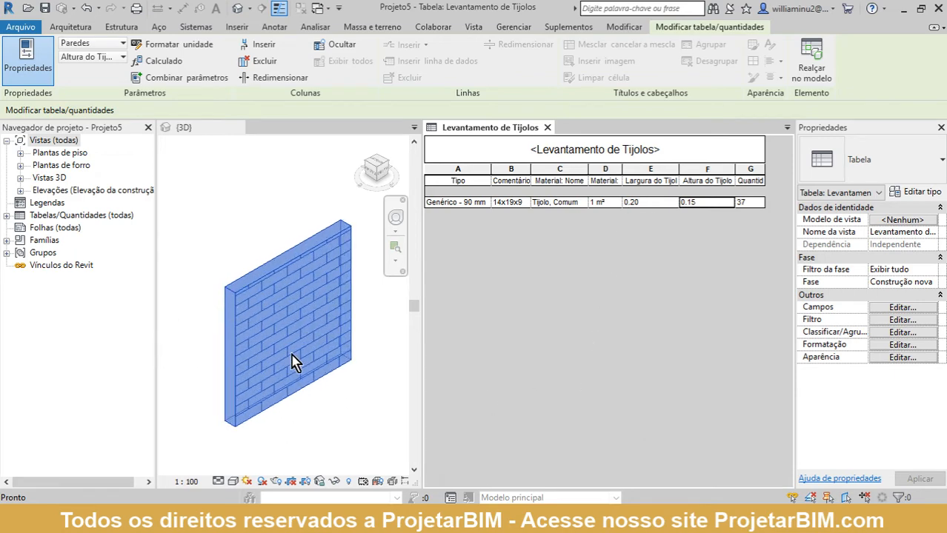
click(229, 426)
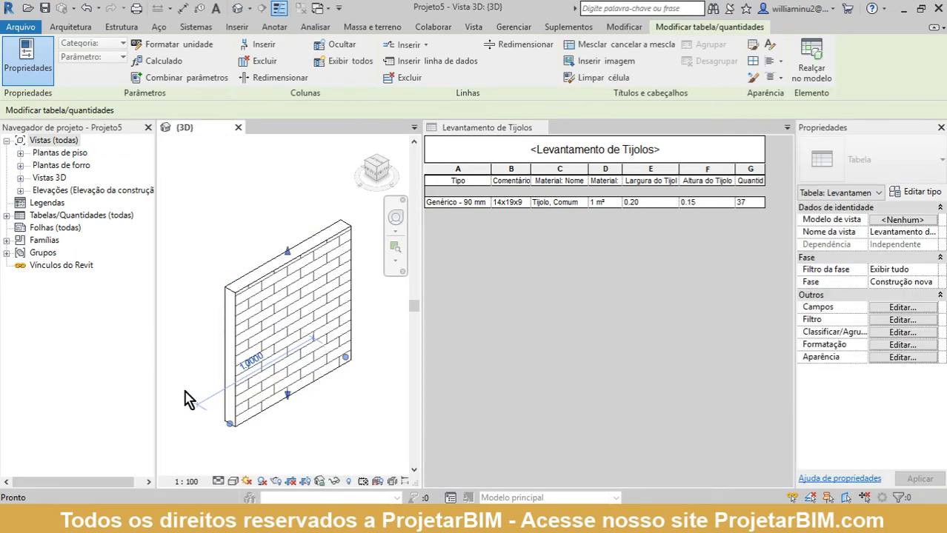
scroll(331, 439, up, 5)
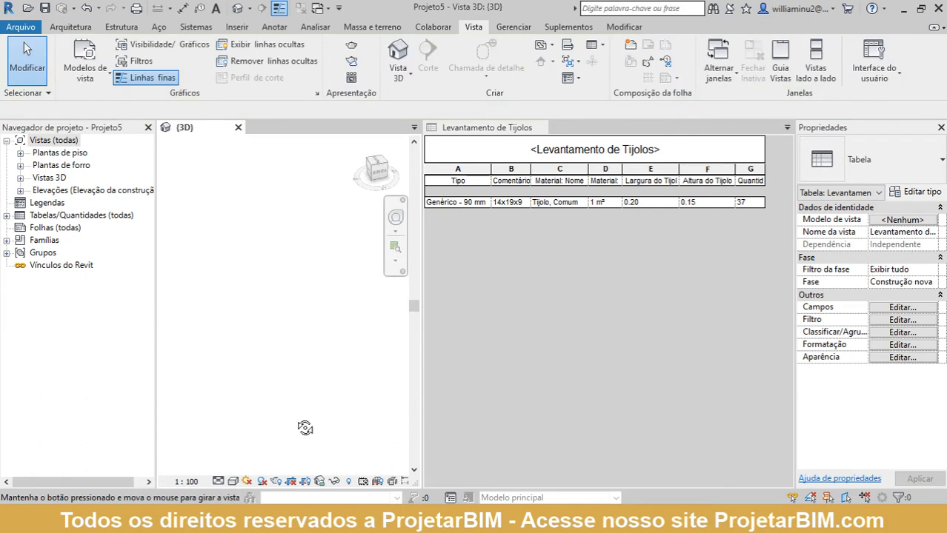
scroll(332, 360, down, 4)
scroll(329, 308, down, 5)
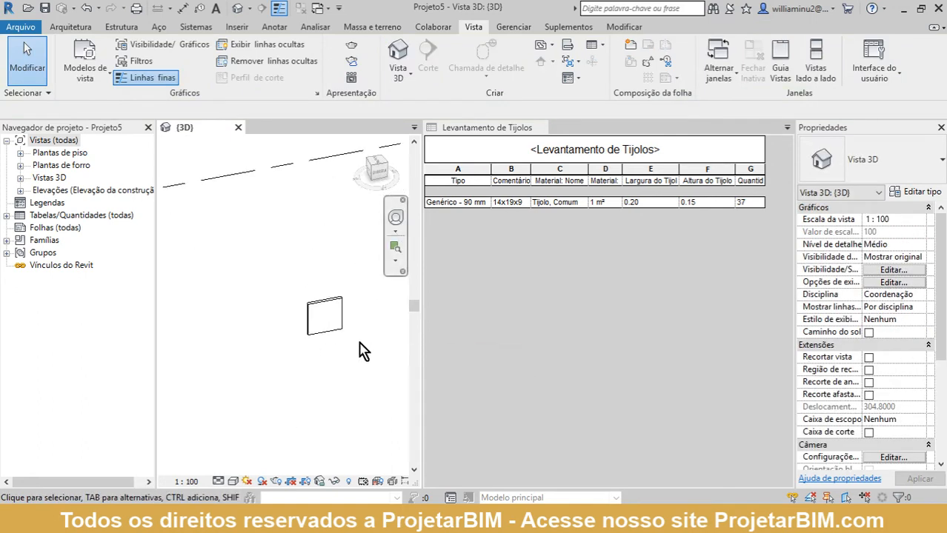
shift+middle_drag(310, 395, 138, 265)
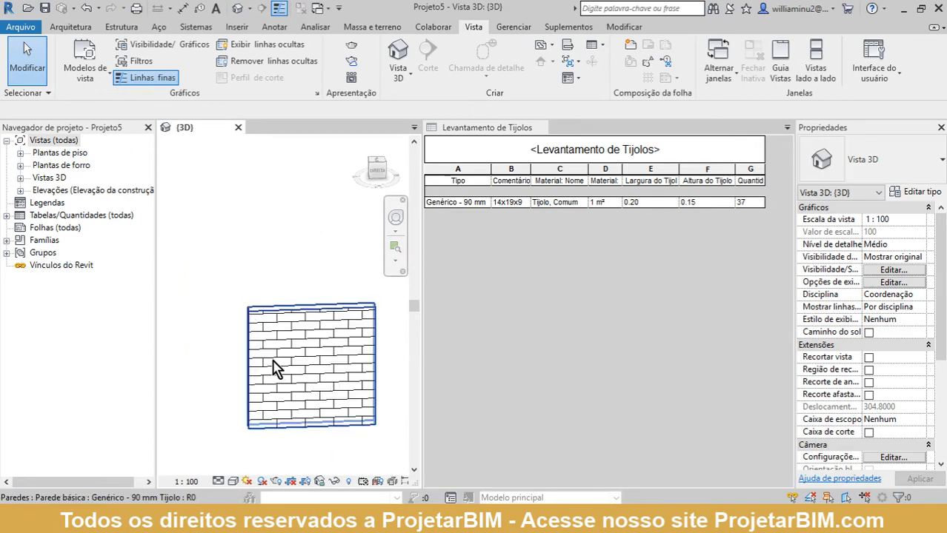
click(323, 393)
middle_drag(372, 435, 324, 373)
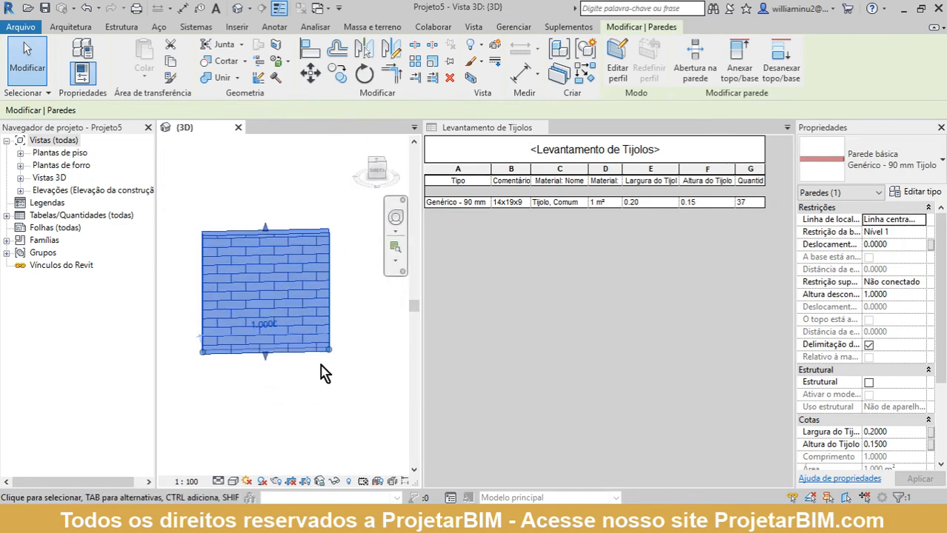
click(324, 380)
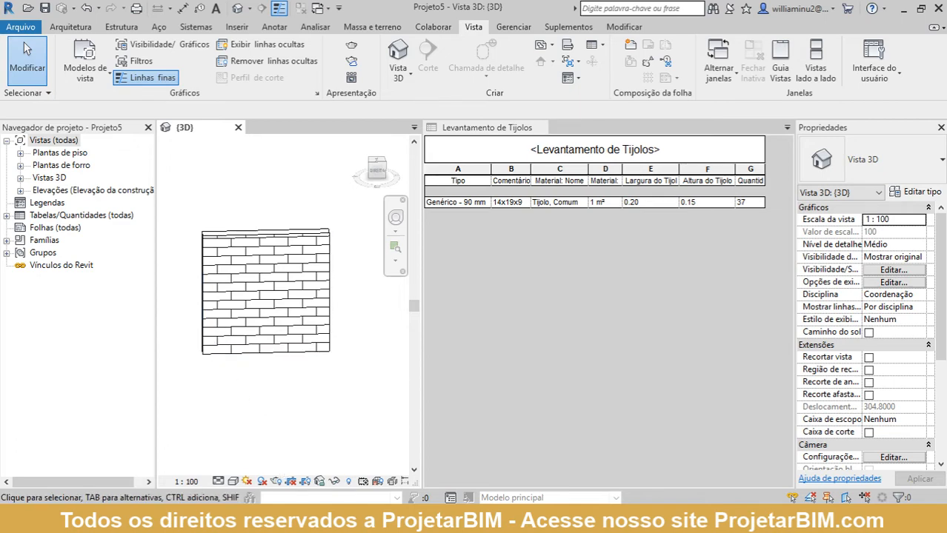
Switch to the calculator and divide 100 by 15 to check how many brick heights fit in 1 m.
key(alt+Tab)
click(66, 400)
click(111, 444)
click(109, 445)
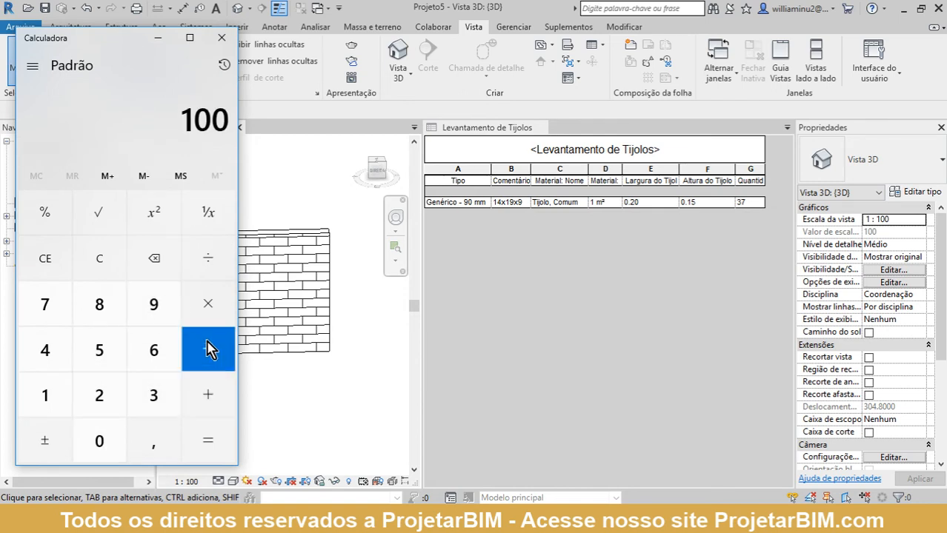
click(209, 260)
click(65, 400)
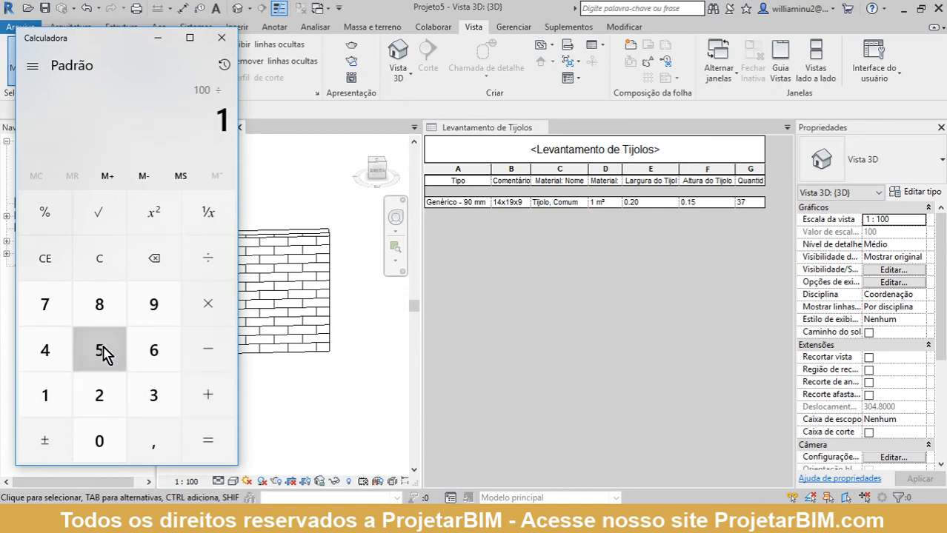
click(103, 352)
click(210, 442)
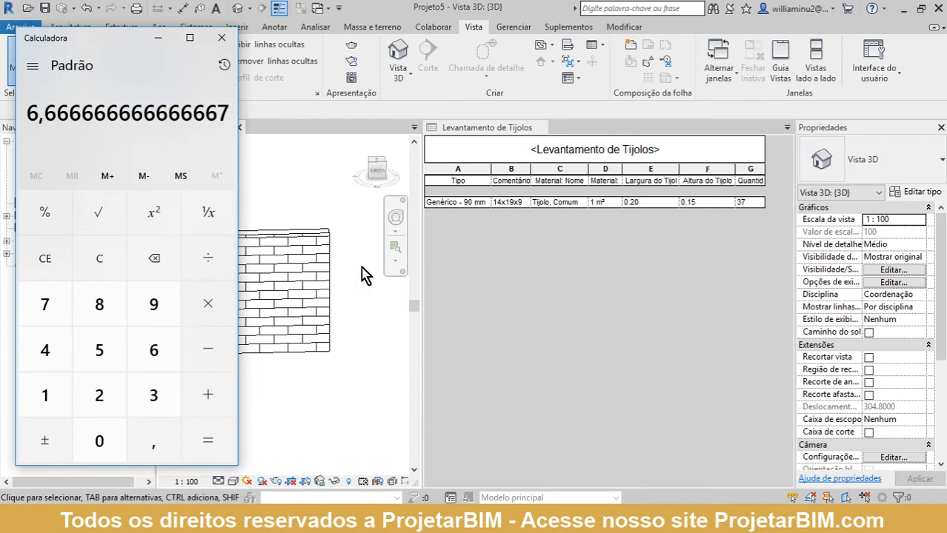
Return to Revit and set the wall's Altura do Tijolo to 0.20 in the Levantamento de Tijolos takeoff.
click(722, 208)
click(703, 204)
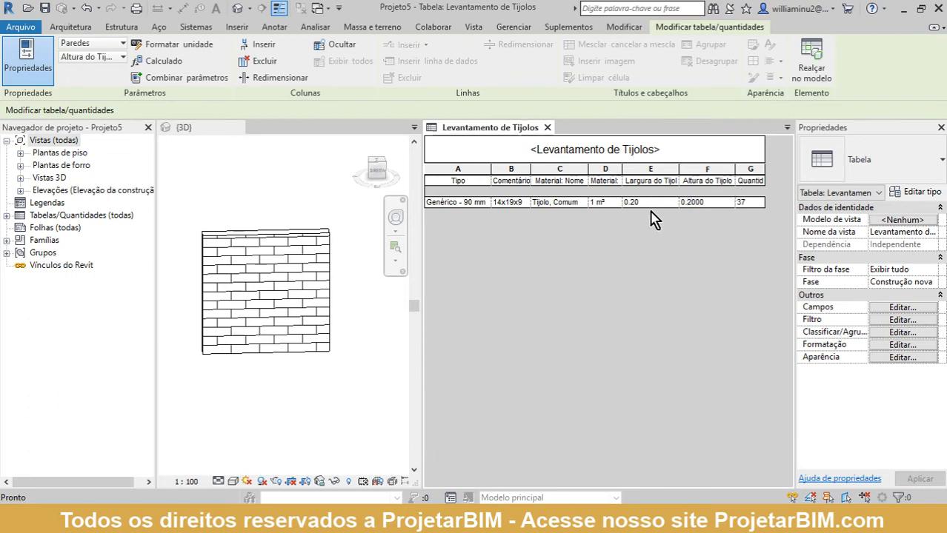
click(735, 202)
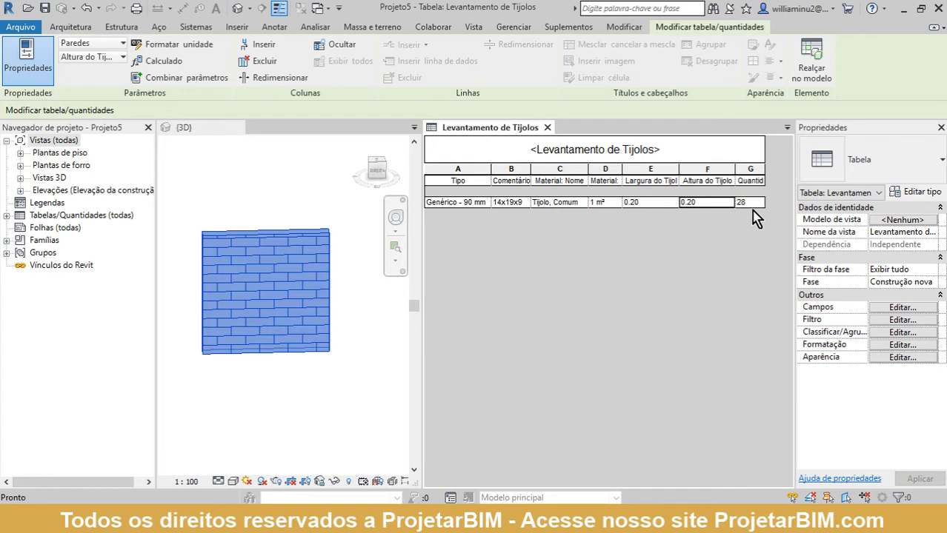
Switch to the calculator, multiply 25 by 0,01, and close the calculator to return to the takeoff.
click(643, 518)
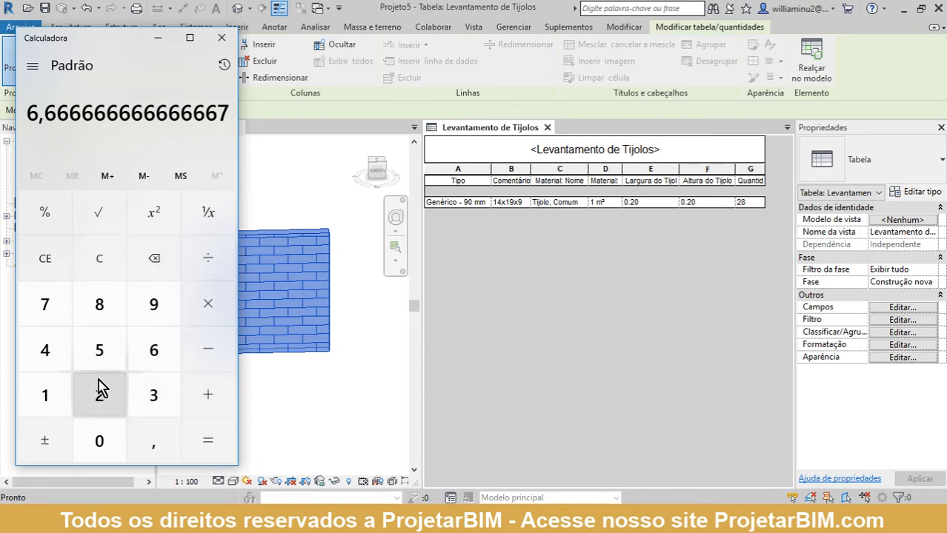
click(96, 257)
click(105, 406)
click(104, 342)
click(206, 300)
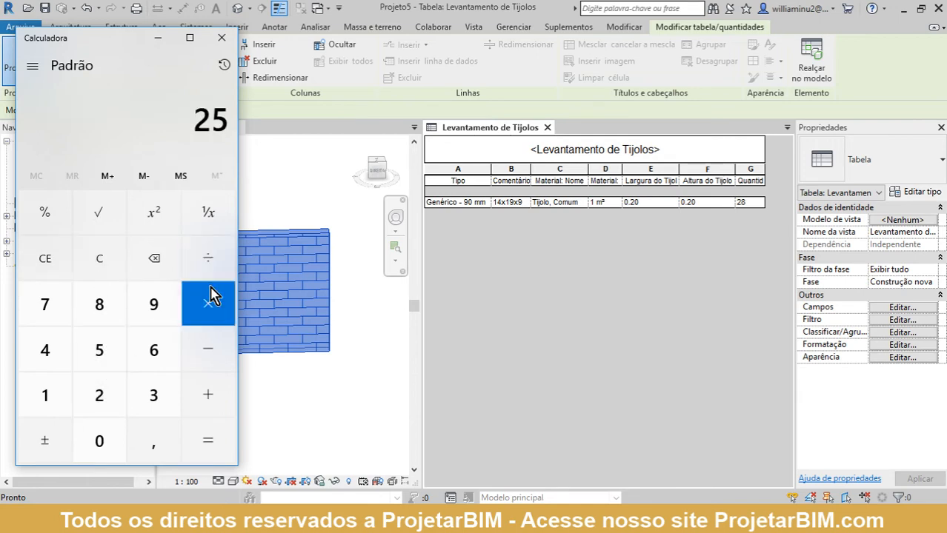
click(99, 437)
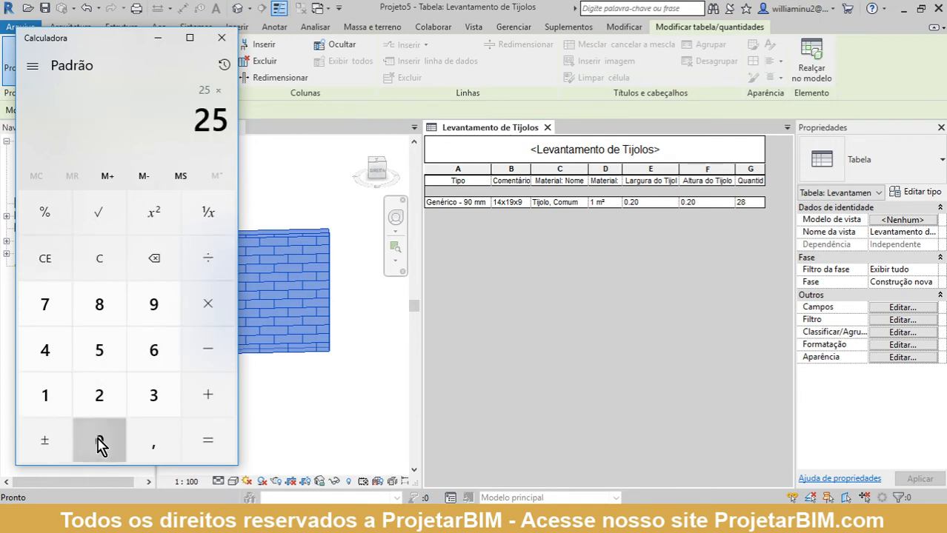
click(150, 448)
click(99, 442)
click(33, 396)
click(207, 443)
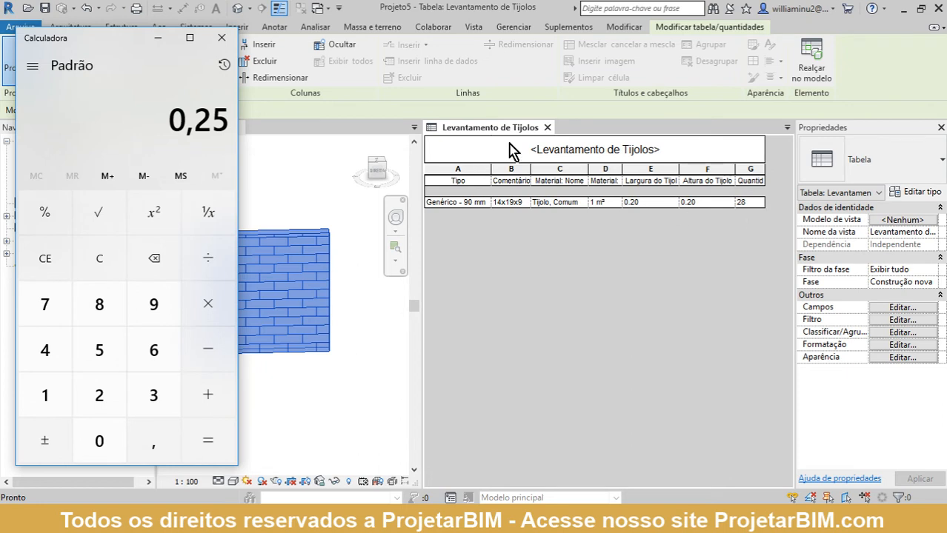
click(221, 38)
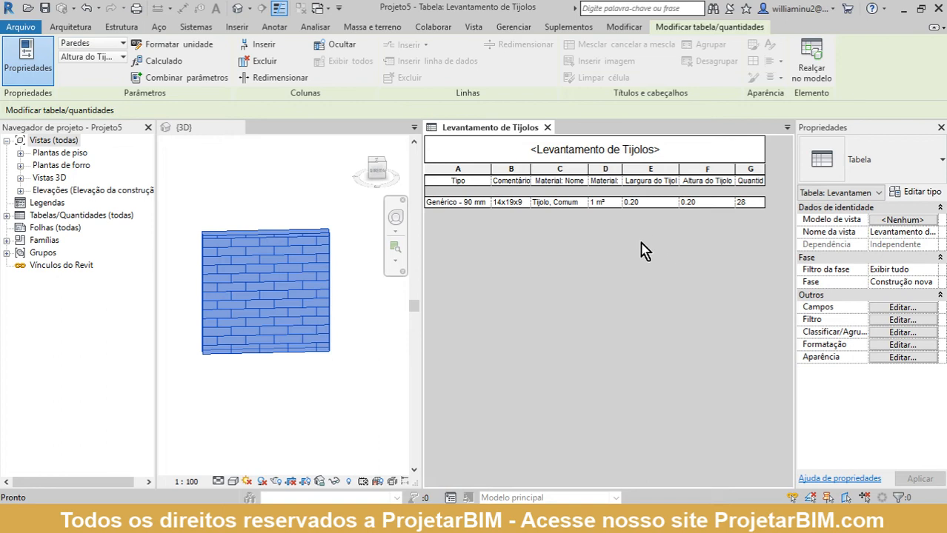
Sort the takeoff by Tipo and then by Material: Área, both ascending, and turn off Itemizar cada instância.
click(603, 295)
click(900, 332)
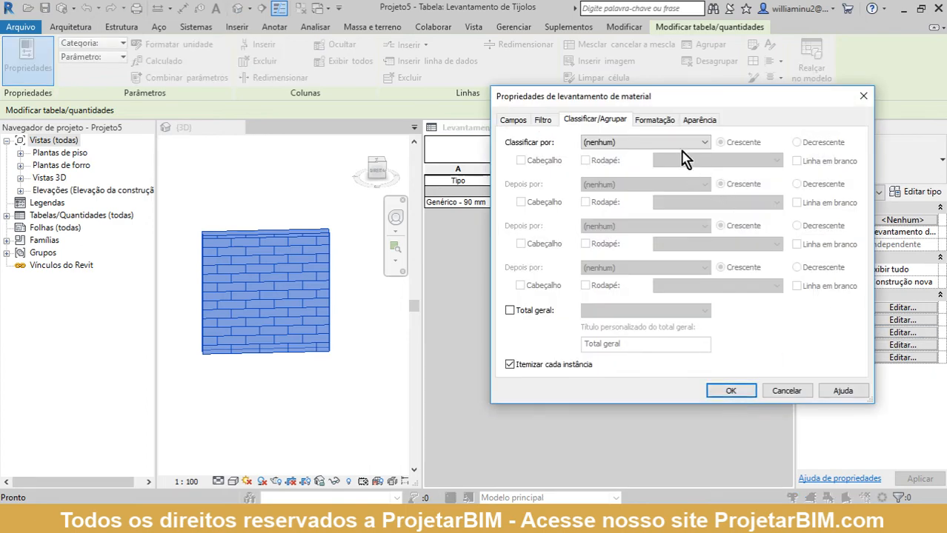
click(680, 143)
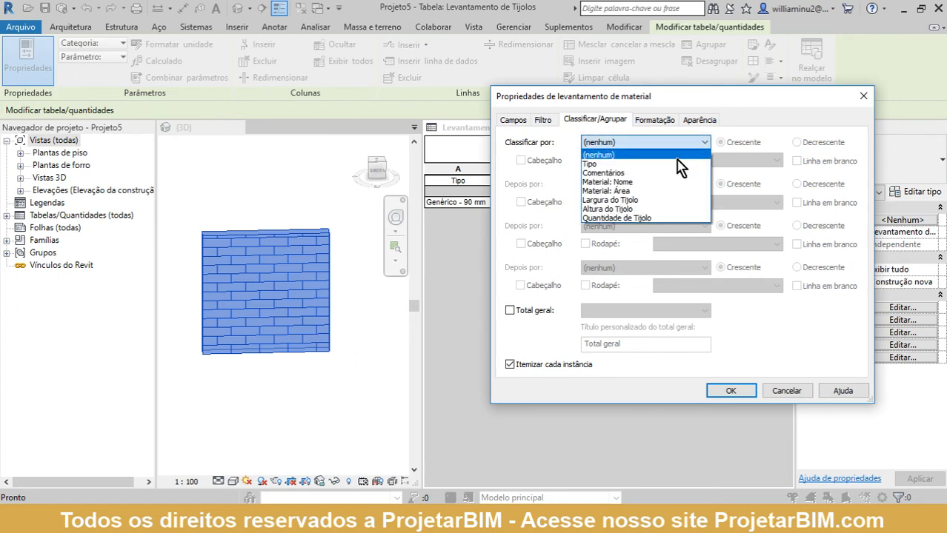
click(648, 165)
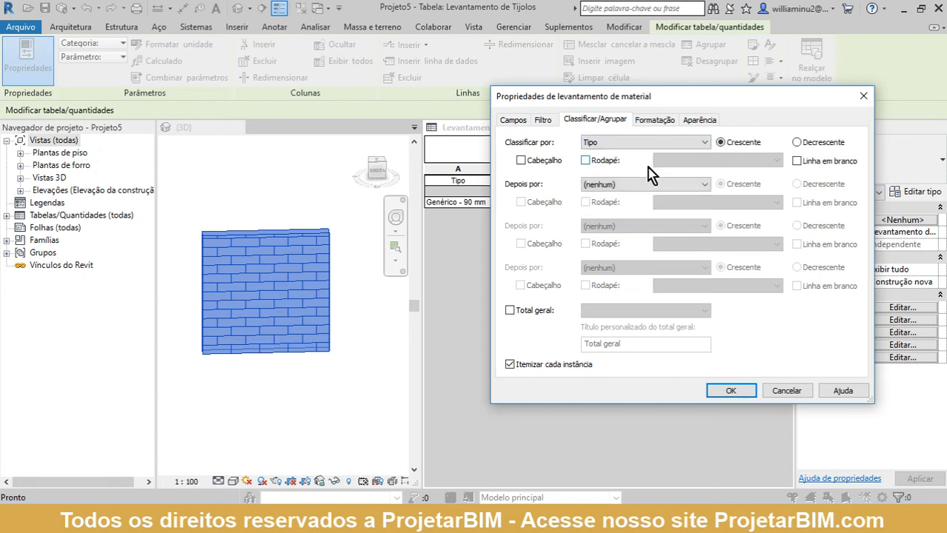
click(645, 184)
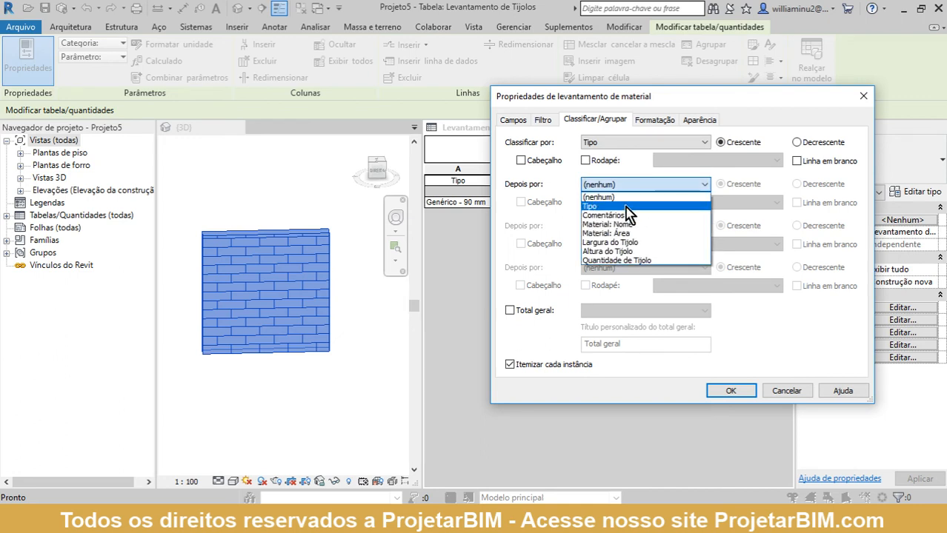
click(667, 233)
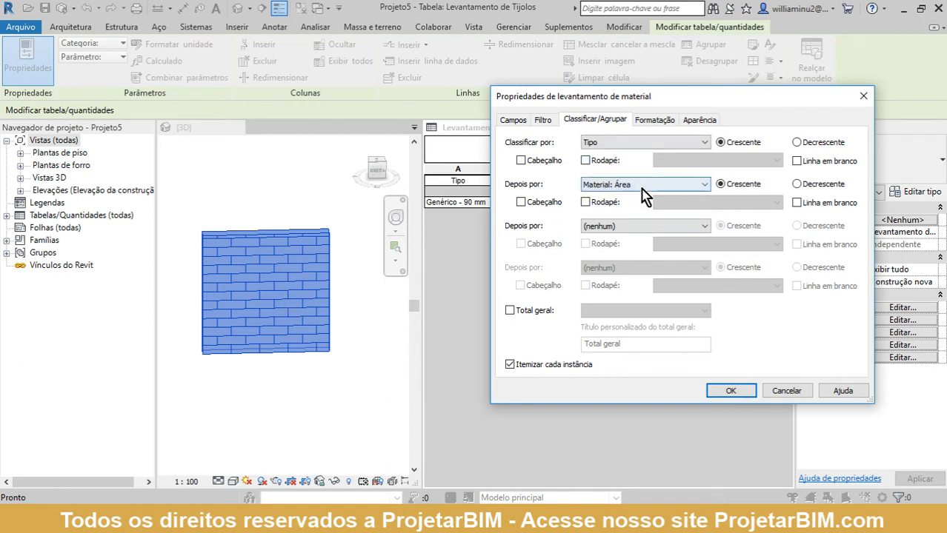
click(510, 366)
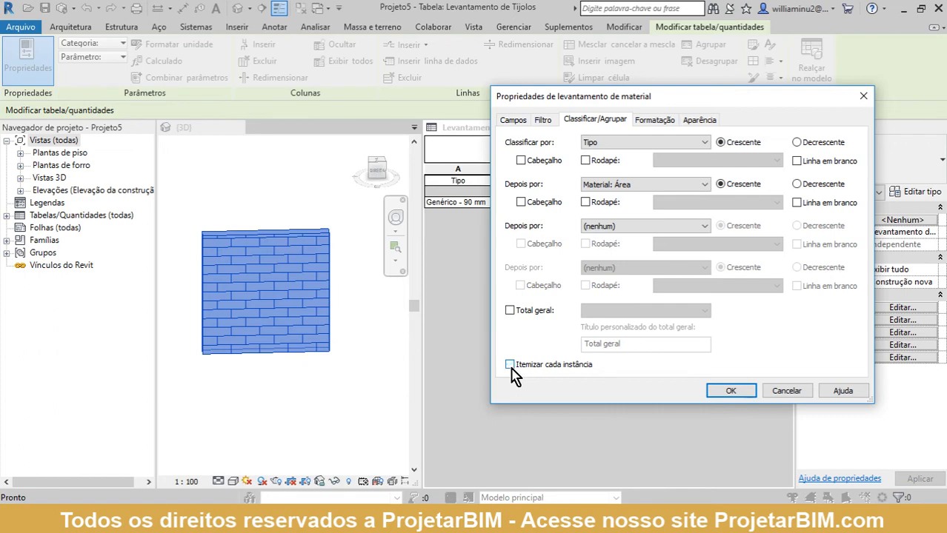
click(729, 391)
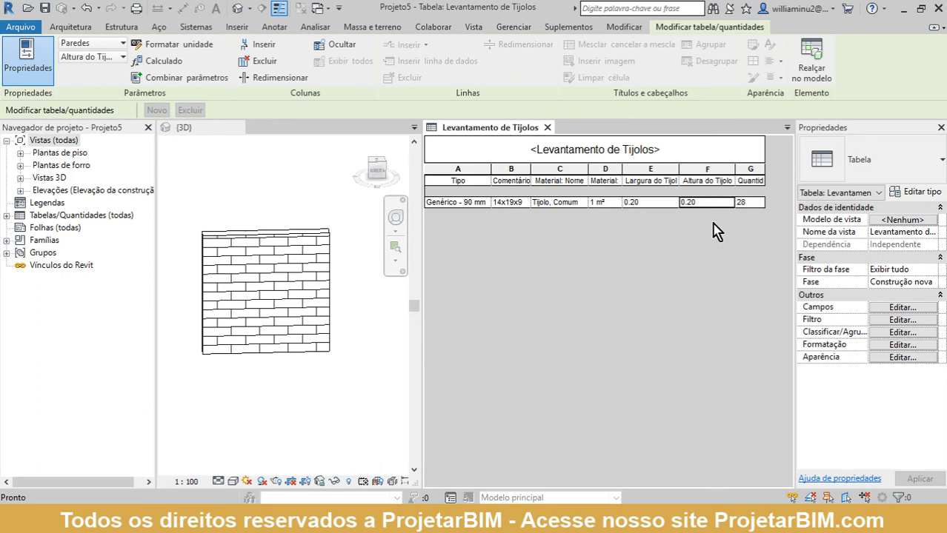
Shade the takeoff's title cell dark gray, RGB 128-128-128.
right_click(718, 160)
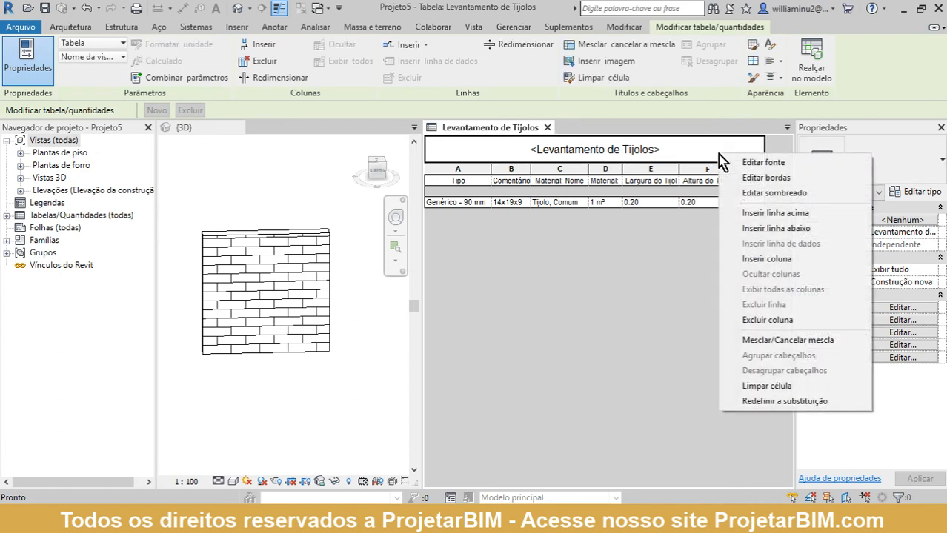
click(793, 194)
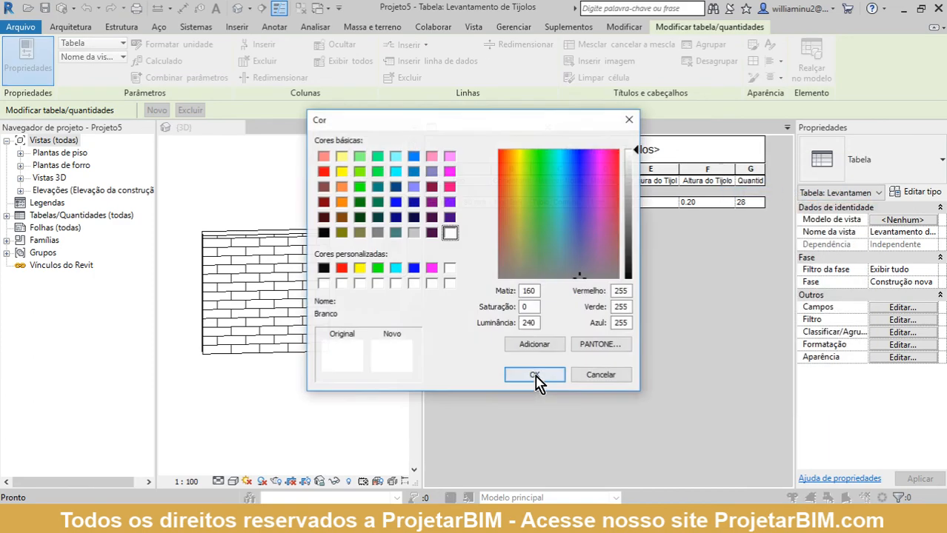
click(413, 232)
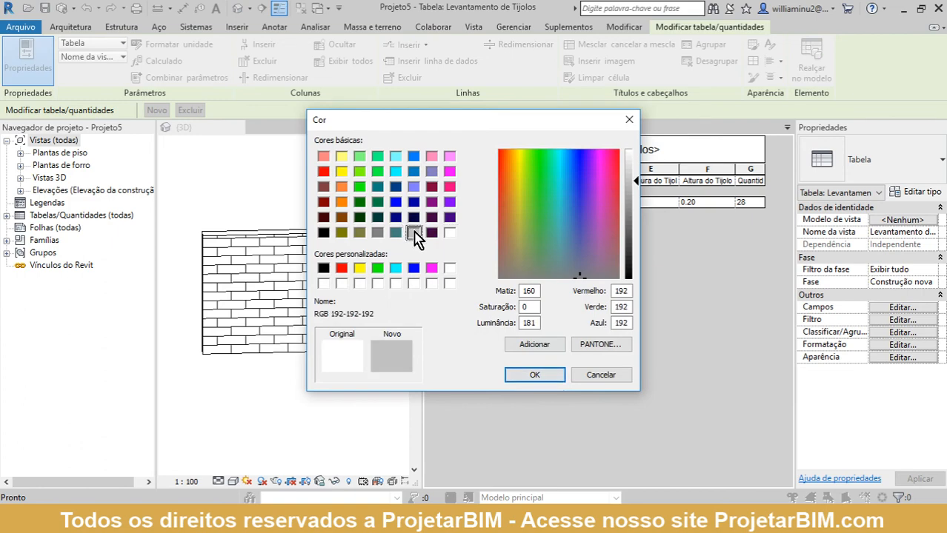
click(377, 232)
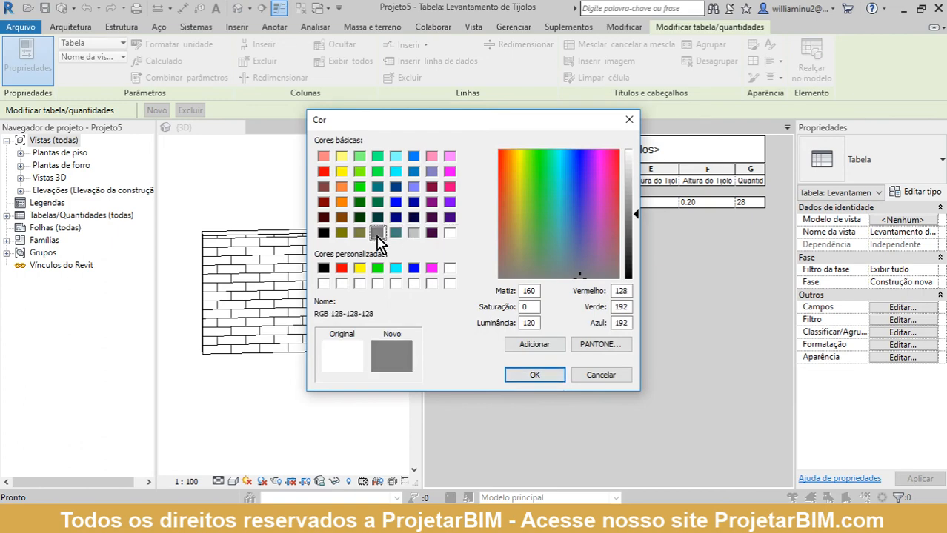
click(535, 376)
Shade the Comentários column header light gray, RGB 192-192-192.
click(609, 170)
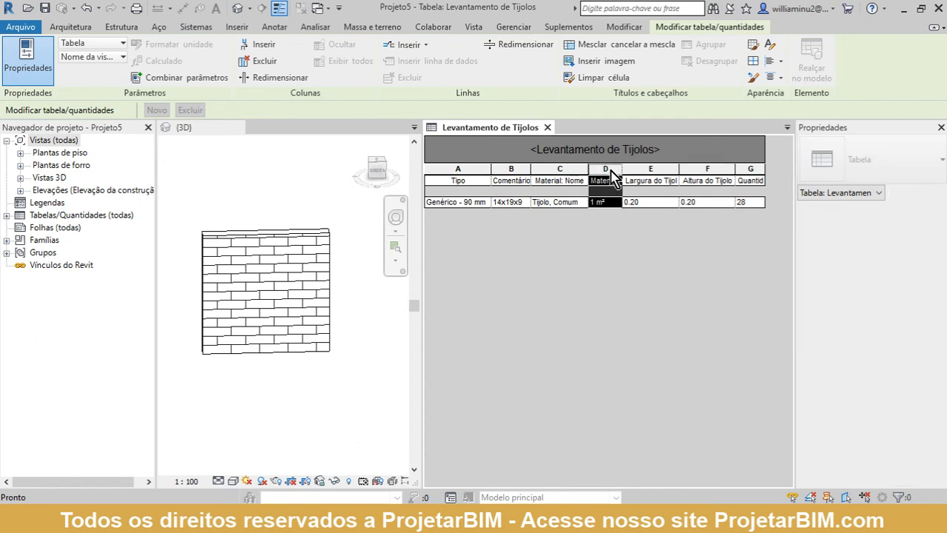
click(521, 180)
click(469, 182)
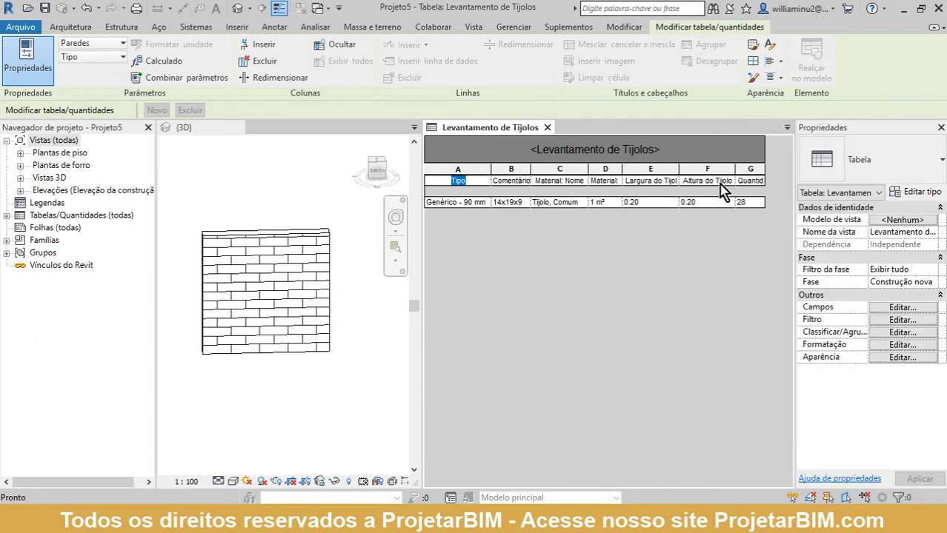
right_click(512, 184)
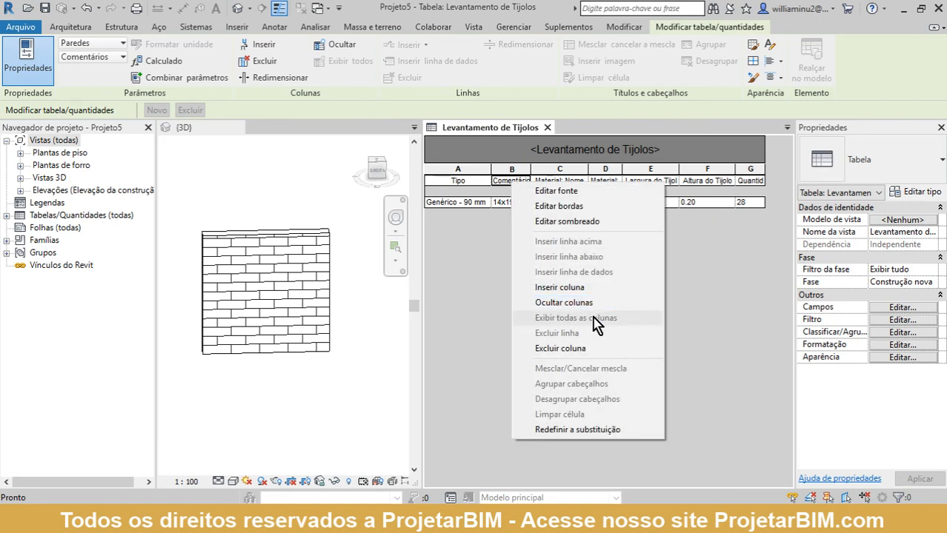
click(617, 221)
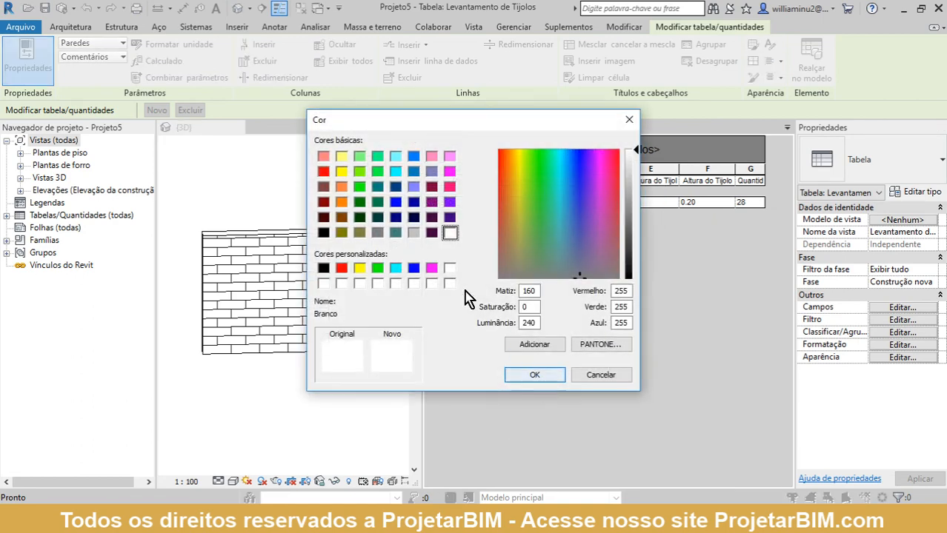
click(413, 232)
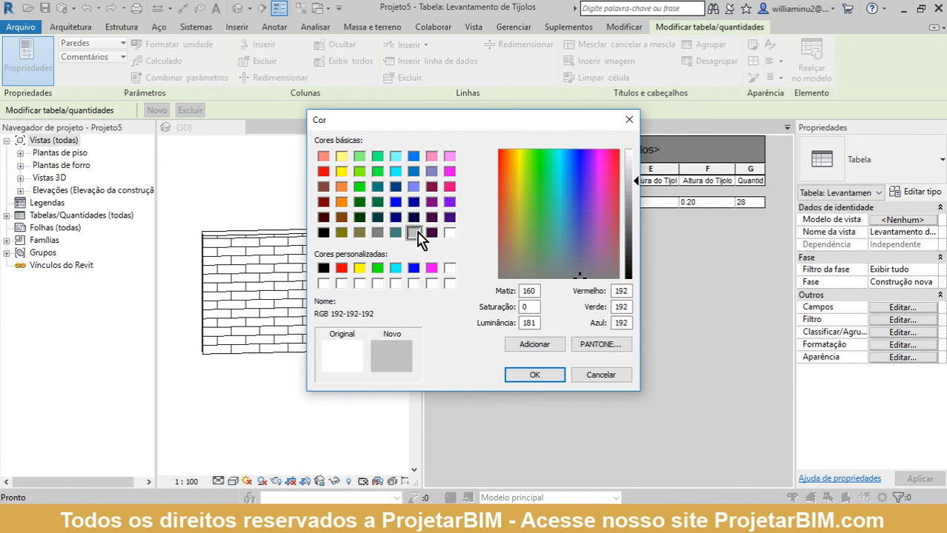
click(533, 376)
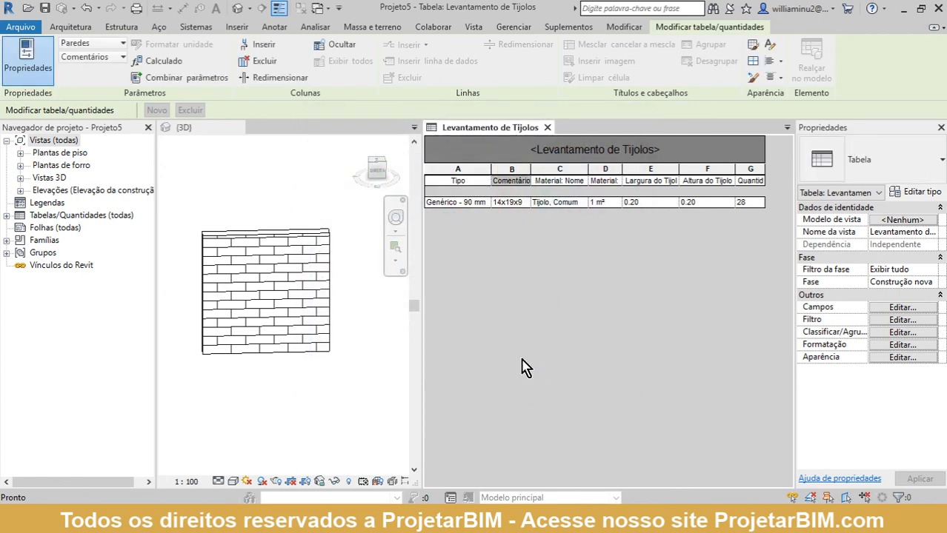
Shade the entire column header row, from Tipo through Quantidade de Tijolo, light gray, RGB 192-192-192.
click(478, 182)
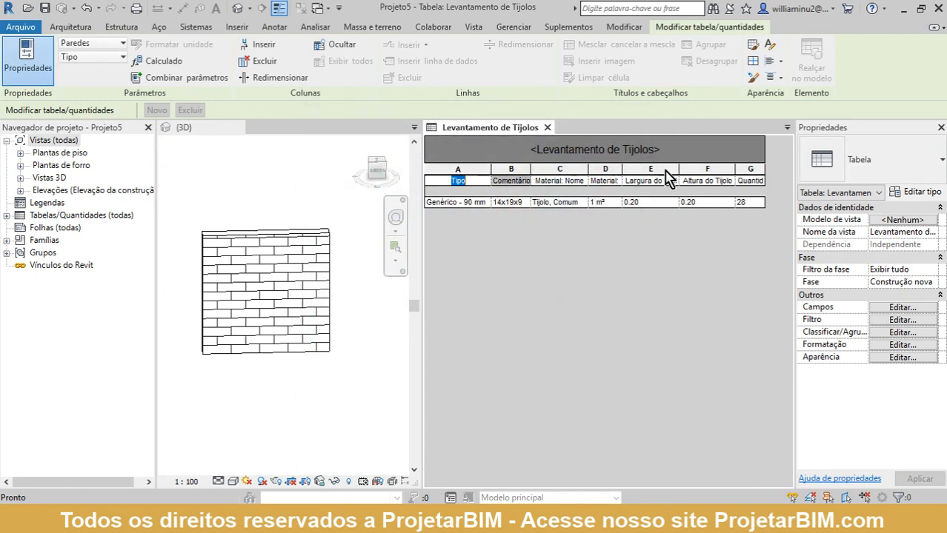
shift+click(757, 181)
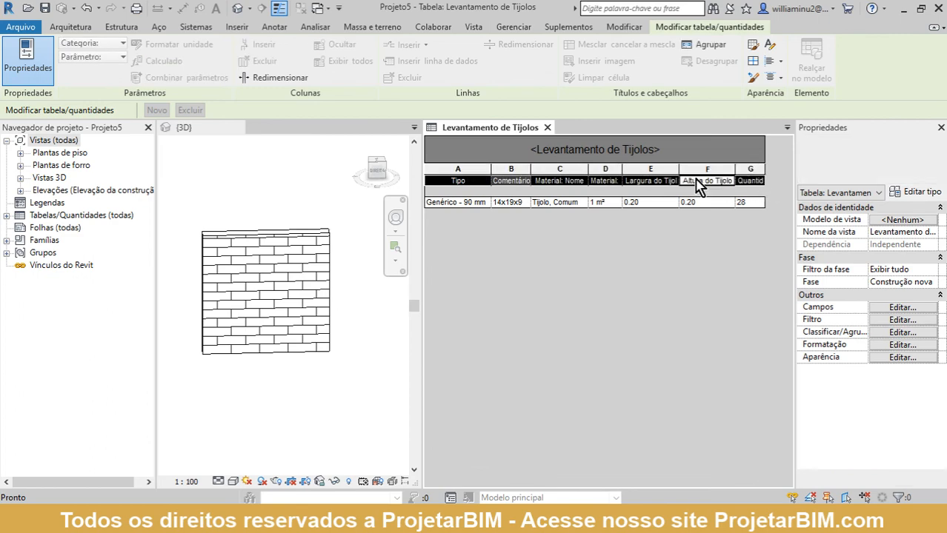
right_click(696, 181)
click(764, 219)
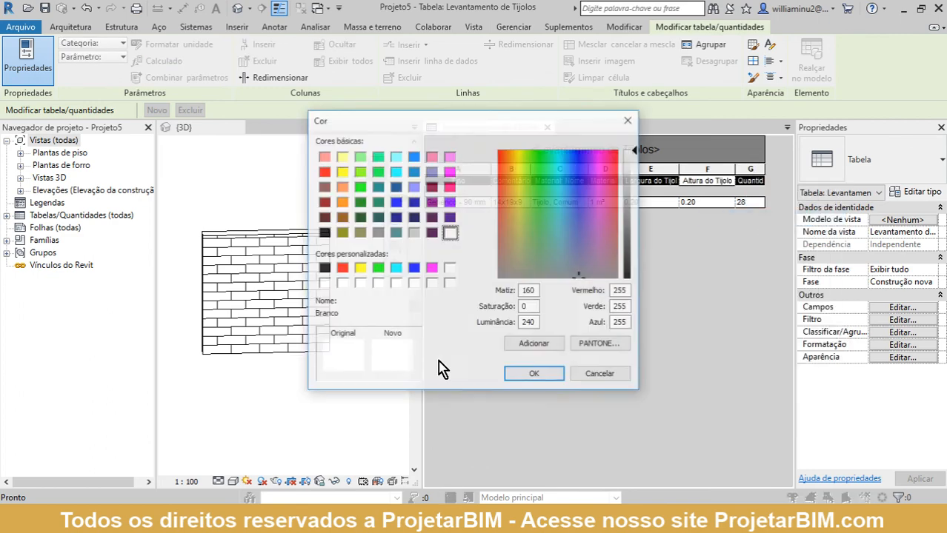
click(413, 232)
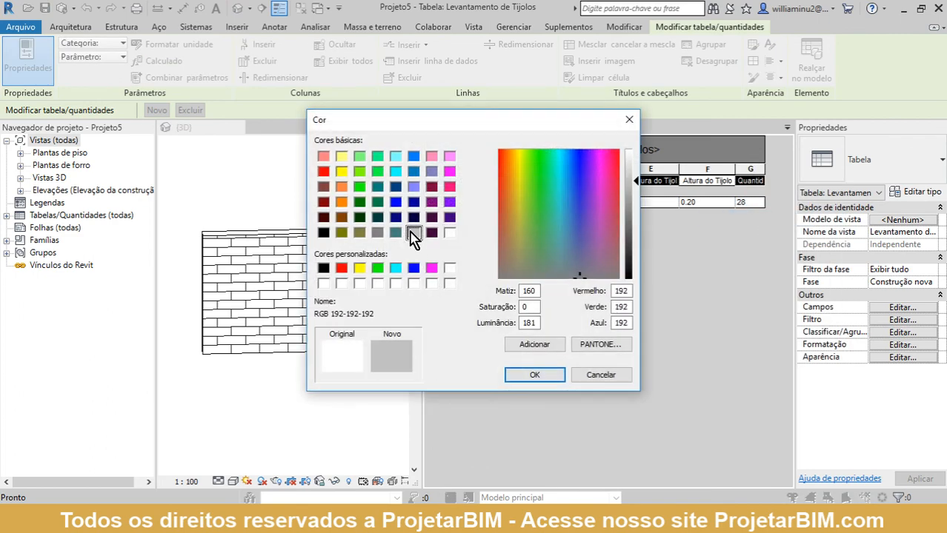
click(539, 377)
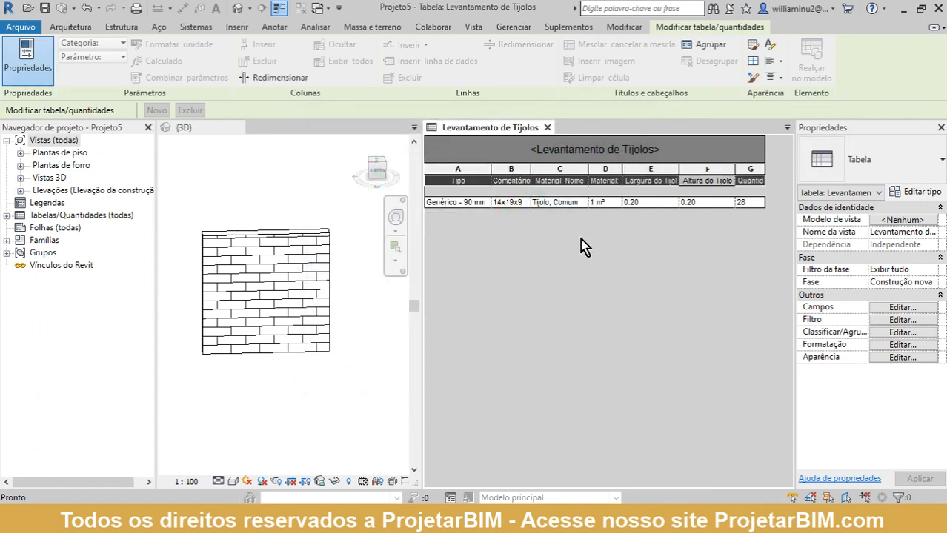
click(647, 204)
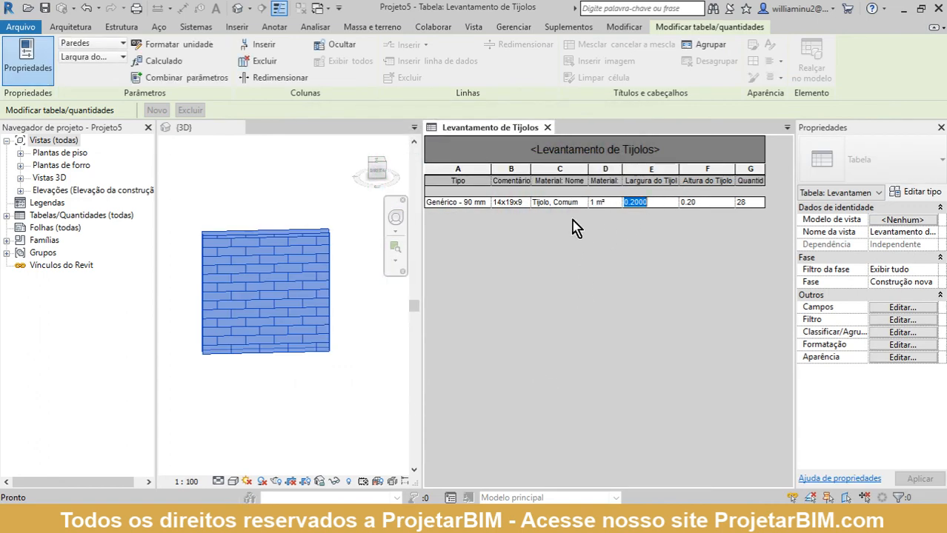